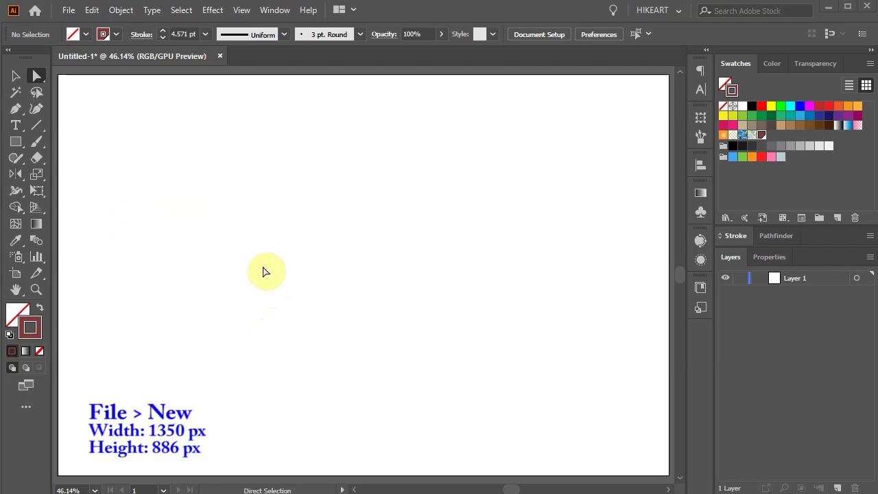
Step: Draw a circle with a dark red outline and arrange it and a duplicate side by side on the artboard
key(l)
drag(363, 274, 477, 393)
key(v)
drag(474, 255, 319, 240)
drag(320, 240, 615, 241)
click(483, 456)
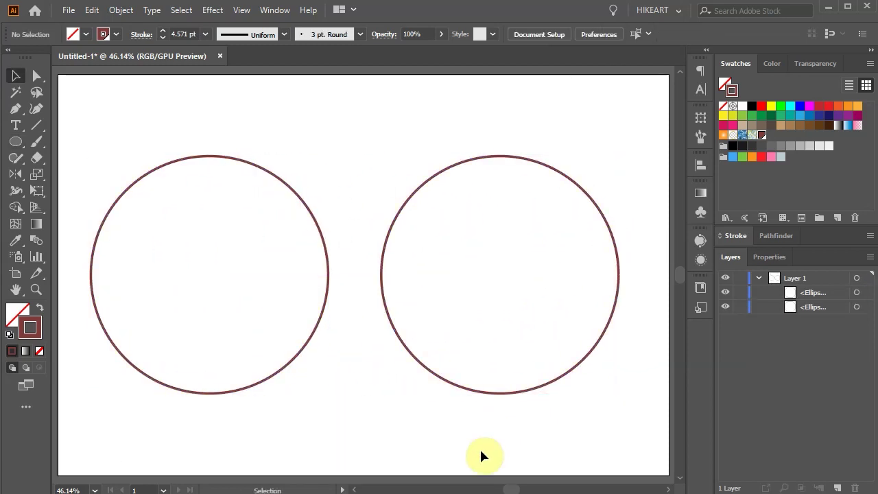
Step: Set the stroke weight of both circles to 9 pt and lock both circle sublayers
drag(231, 146, 461, 316)
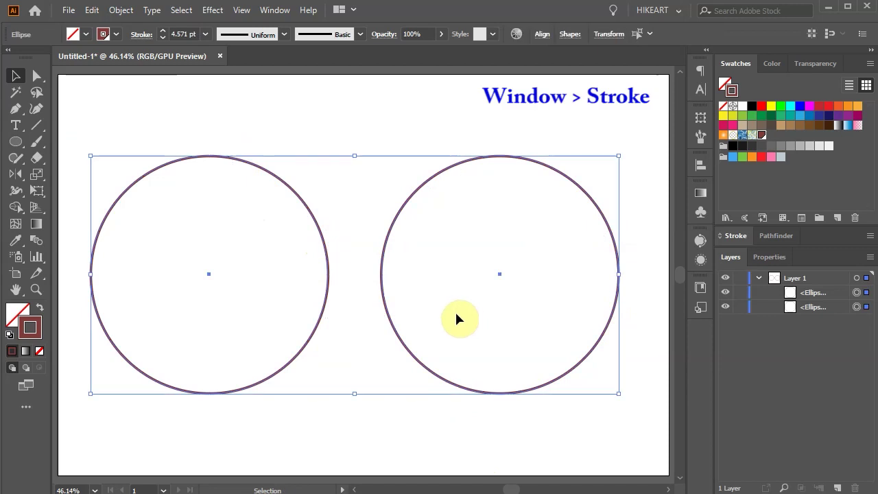
click(732, 241)
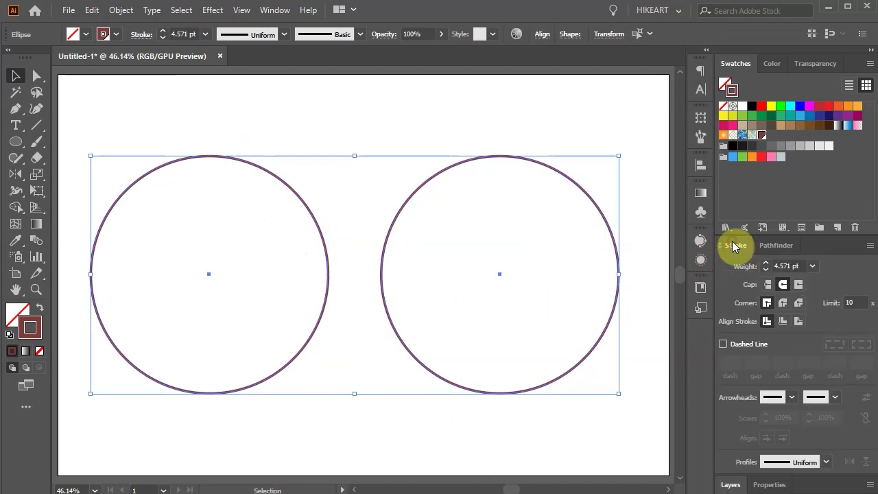
click(766, 263)
click(766, 263)
click(766, 264)
click(765, 263)
click(767, 264)
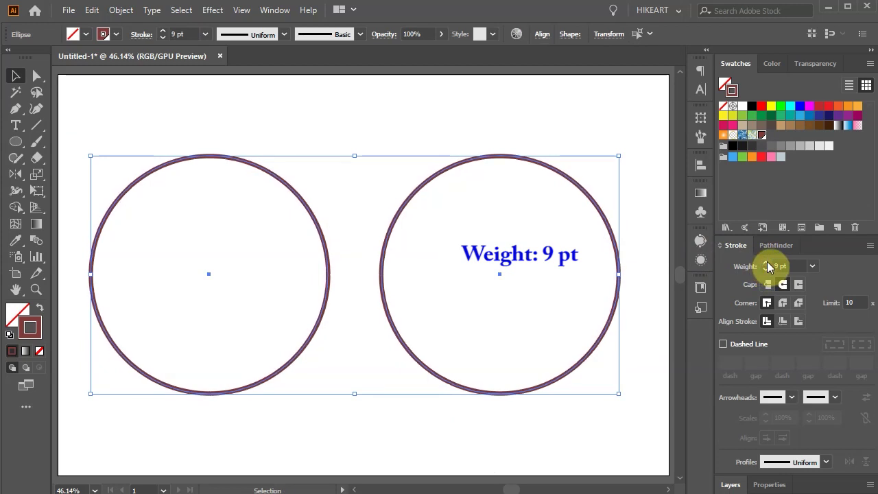
click(653, 250)
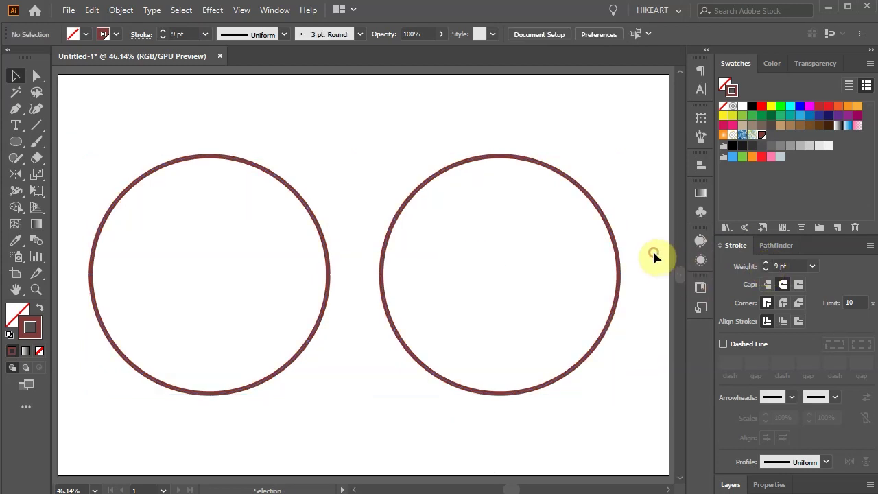
click(730, 483)
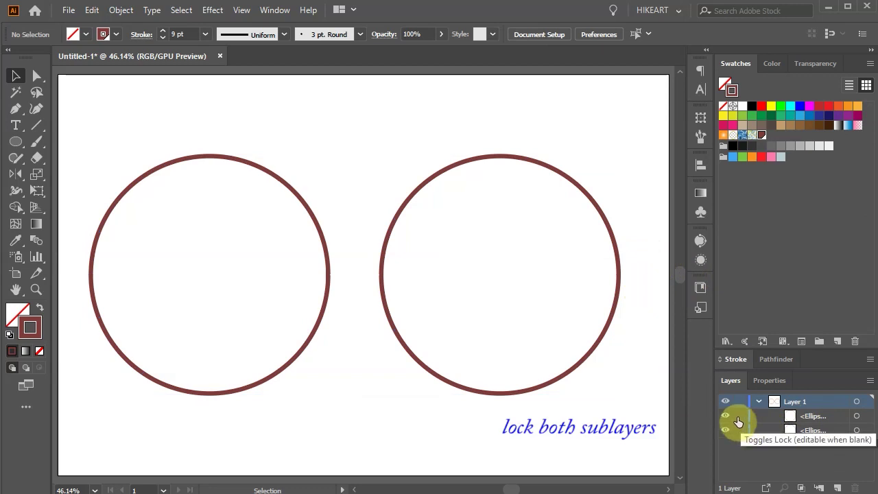
drag(739, 417, 740, 431)
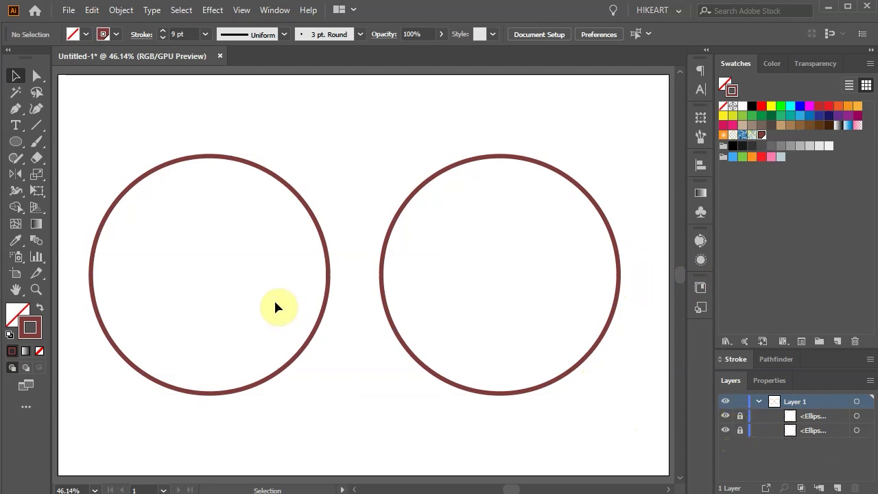
Step: Draw a tall ellipse inside the left circle, swap its stroke to a dark red fill, and move it slightly left
key(l)
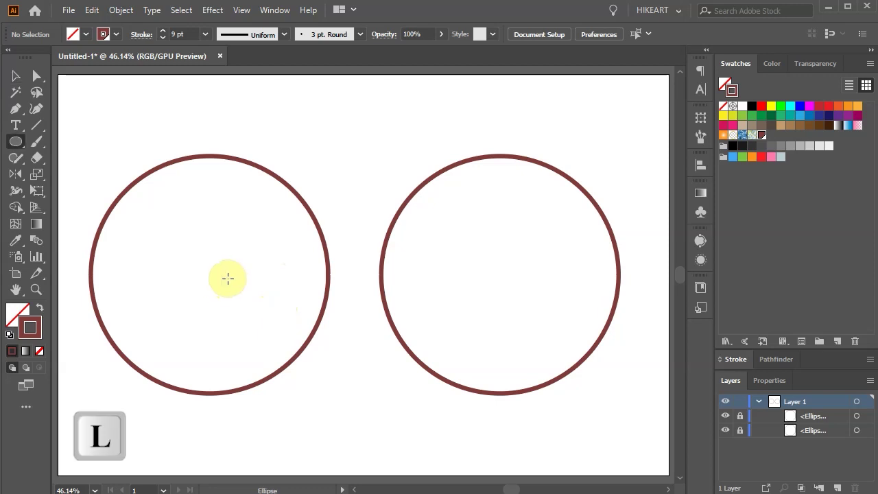
mouse_move(227, 274)
mouse_down()
mouse_move(263, 345)
mouse_move(267, 377)
mouse_move(280, 377)
mouse_up()
scroll(220, 294, up, 3)
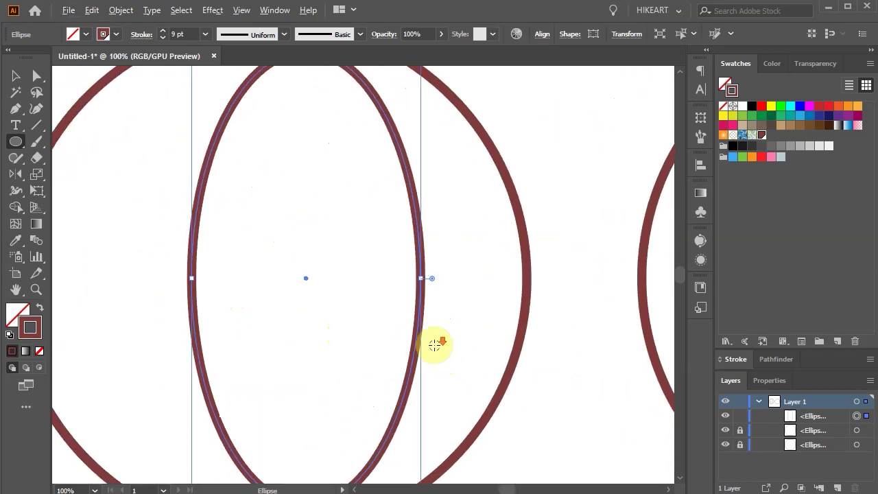
scroll(434, 346, down, 2)
click(40, 309)
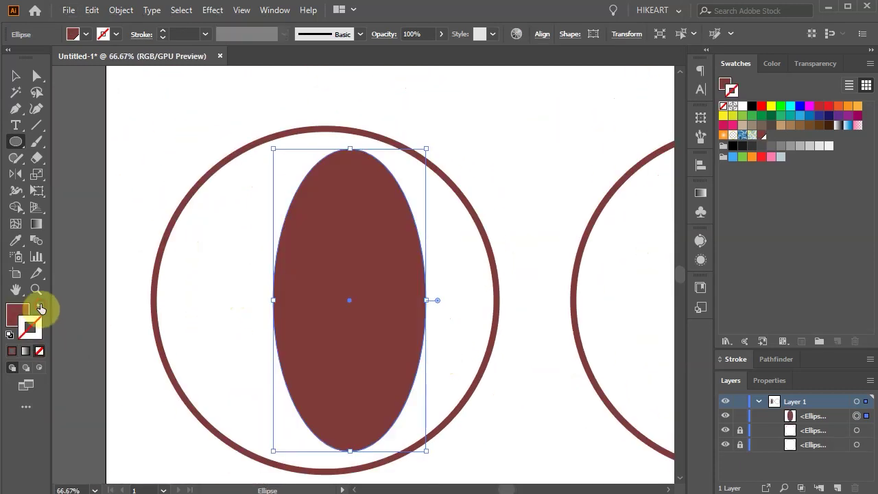
key(v)
drag(304, 314, 262, 324)
Step: Recolor the tall ellipse with an orange fill (FBB03B) and no stroke
click(858, 106)
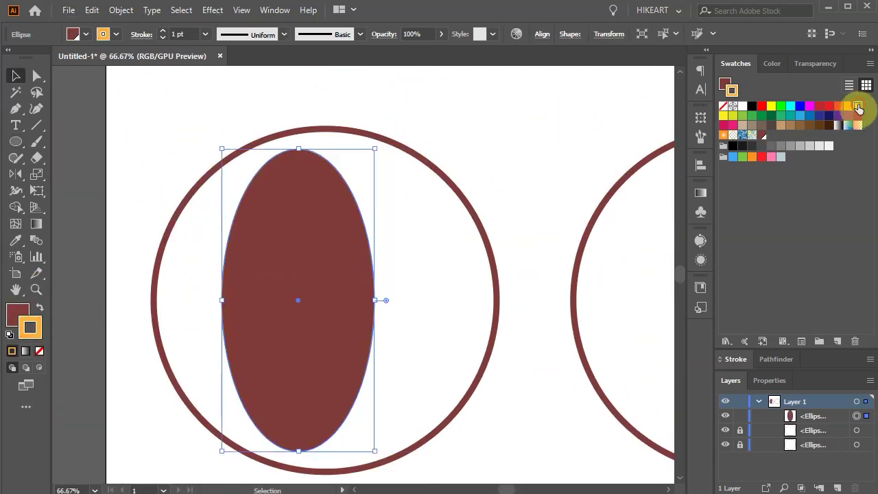
click(40, 309)
click(40, 350)
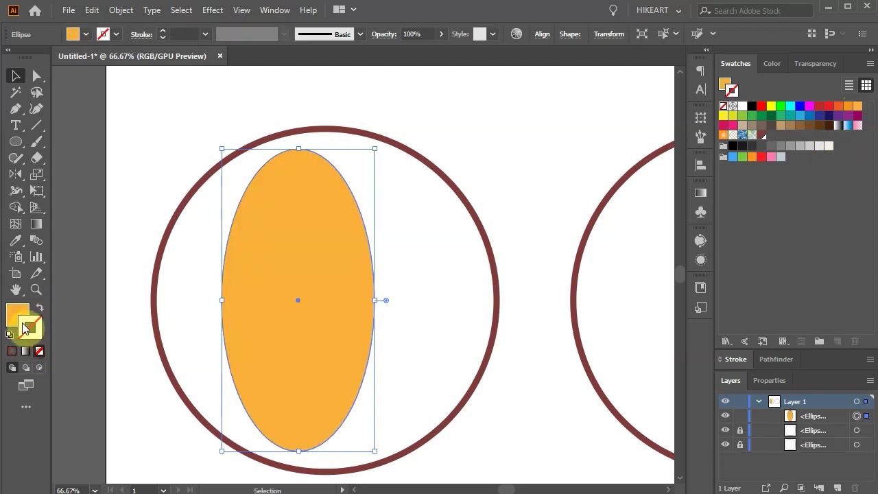
Step: Duplicate the orange ellipse to the right, overlapping the original, and fill the copy with mint (B3FFEA)
click(16, 313)
drag(332, 325, 376, 330)
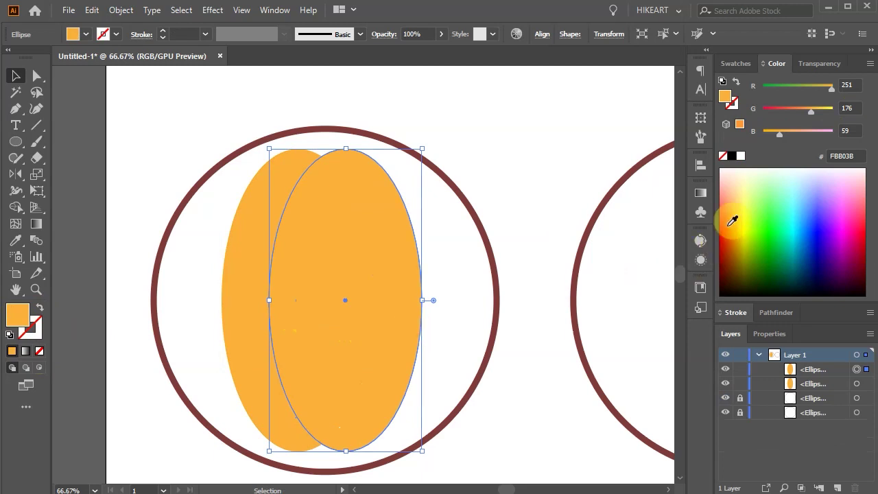
click(787, 183)
Step: Duplicate the mint ellipse slightly to the right, shorten the copy a little, and fill it with blue (8499FF)
drag(349, 251, 362, 255)
drag(357, 149, 360, 158)
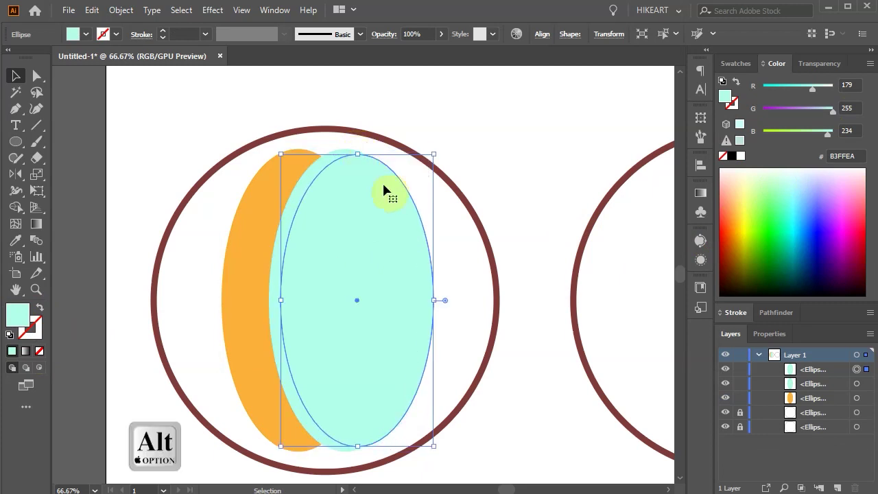
click(814, 195)
Step: Duplicate the blue ellipse farther right, shorten the copy slightly, and fill it with pink (FFC3FA)
drag(376, 270, 414, 261)
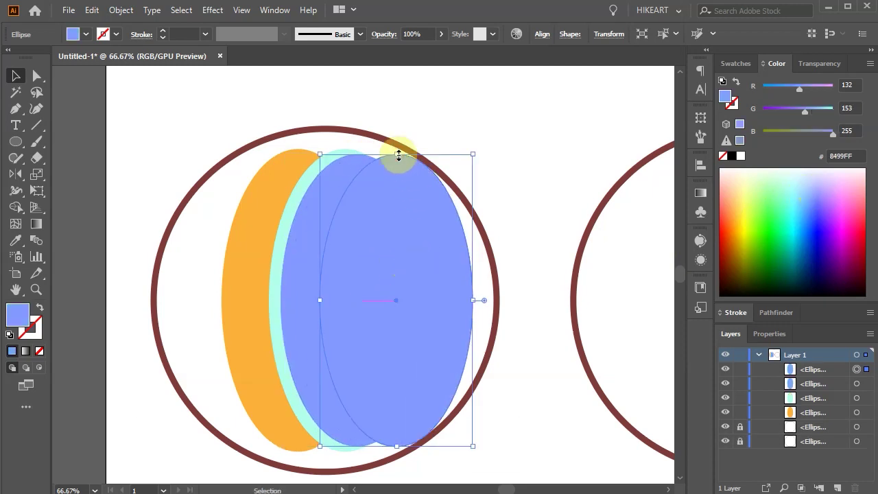
click(845, 177)
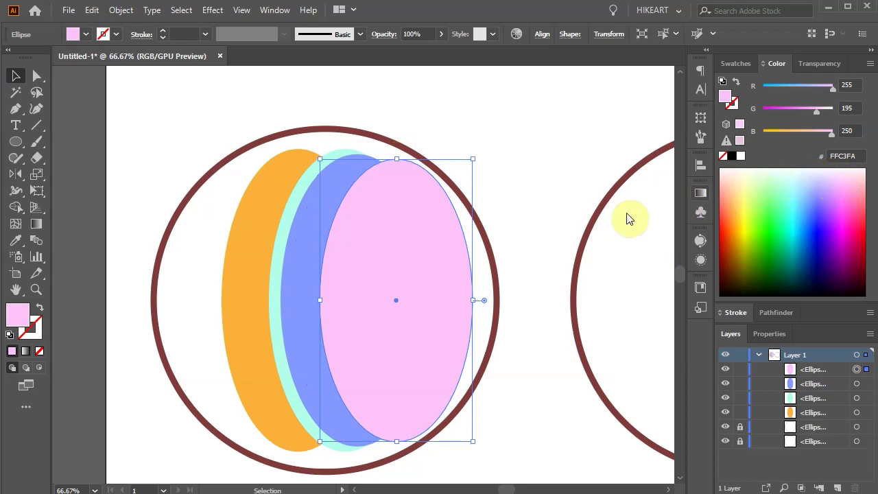
click(549, 196)
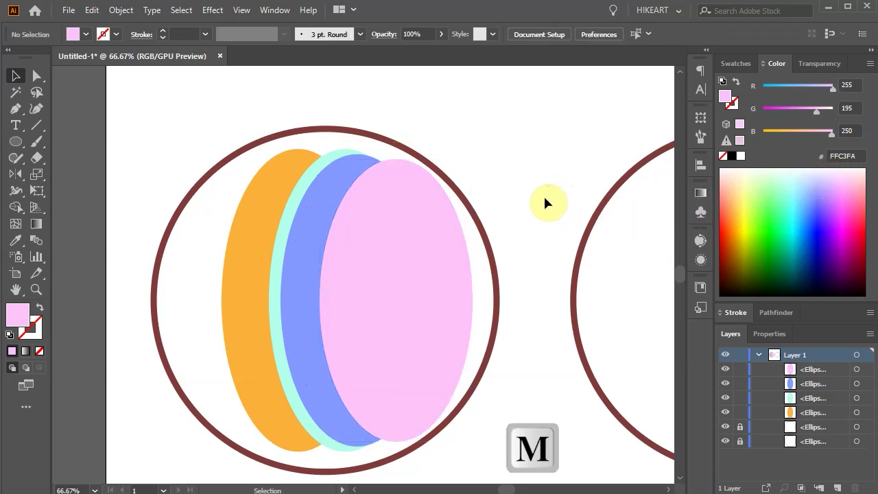
Step: Draw a bright green (24FF10) rectangle across the middle of the ellipses, extending just past the orange ellipse's left edge
key(m)
click(766, 226)
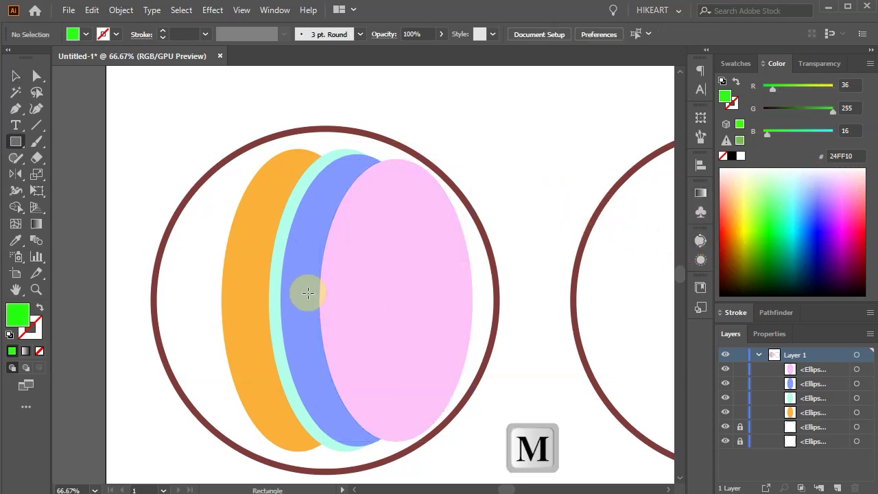
mouse_move(306, 299)
mouse_down()
mouse_move(405, 333)
mouse_move(443, 371)
mouse_move(400, 371)
mouse_up()
Step: Select the rectangle and all four ellipses and fill them with light blue (CEEDFF)
key(v)
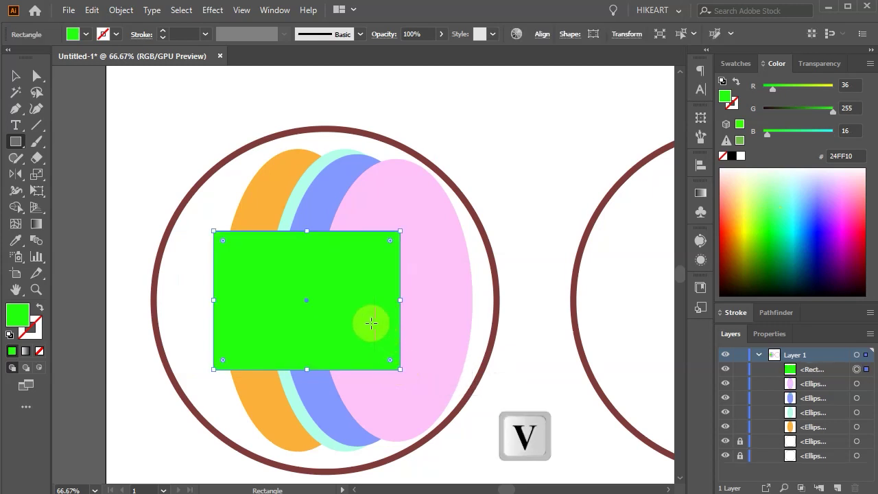
drag(479, 434, 490, 446)
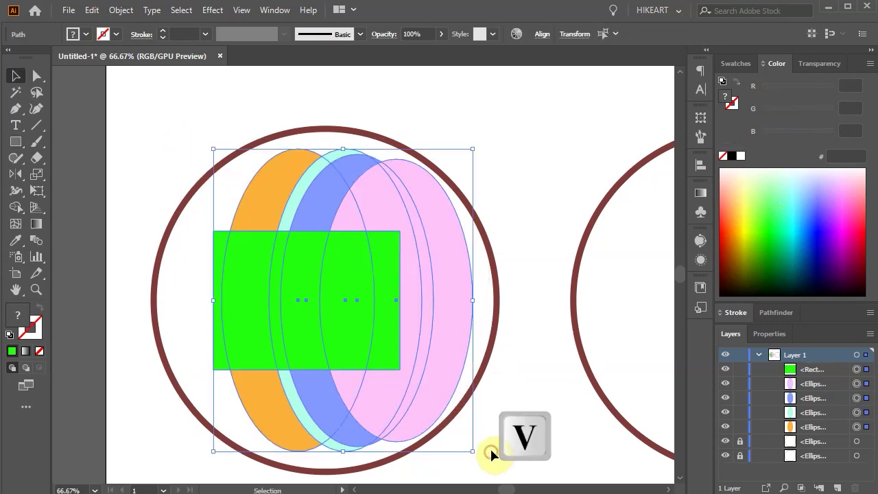
click(801, 177)
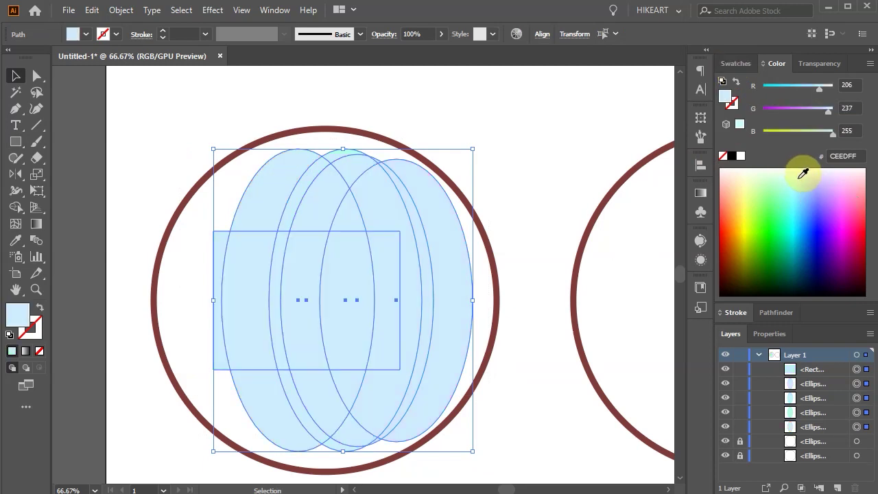
Step: With Shape Builder and the dark red swatch, merge the left crescent and fill the earpiece, mouthpiece and the rectangle's outer left strip
key(shift+m)
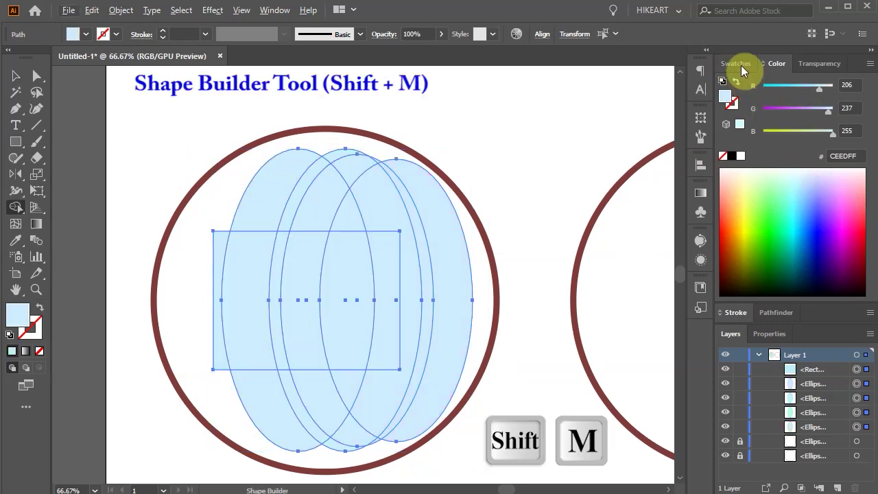
click(741, 64)
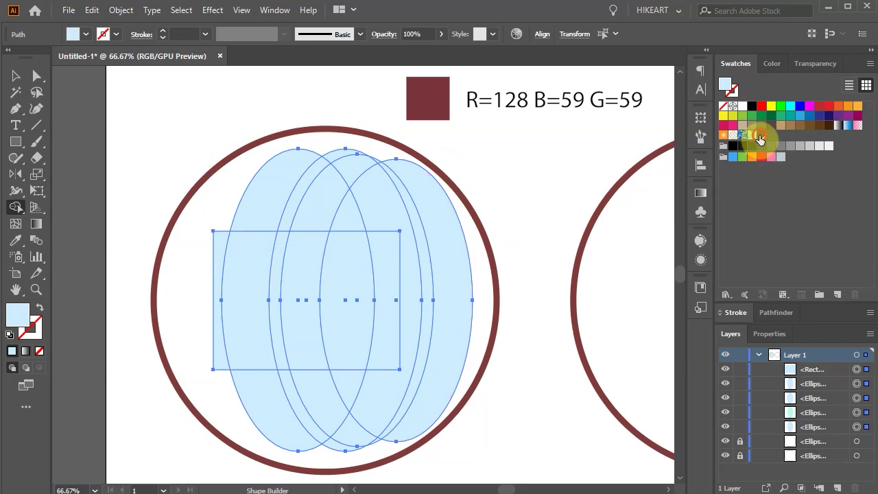
click(760, 136)
mouse_move(263, 212)
mouse_down()
mouse_move(247, 295)
mouse_move(268, 387)
mouse_up()
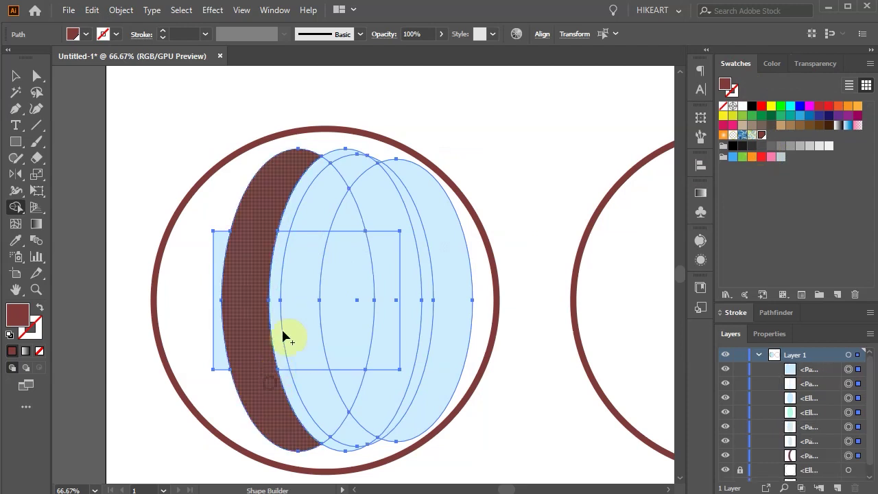
click(312, 212)
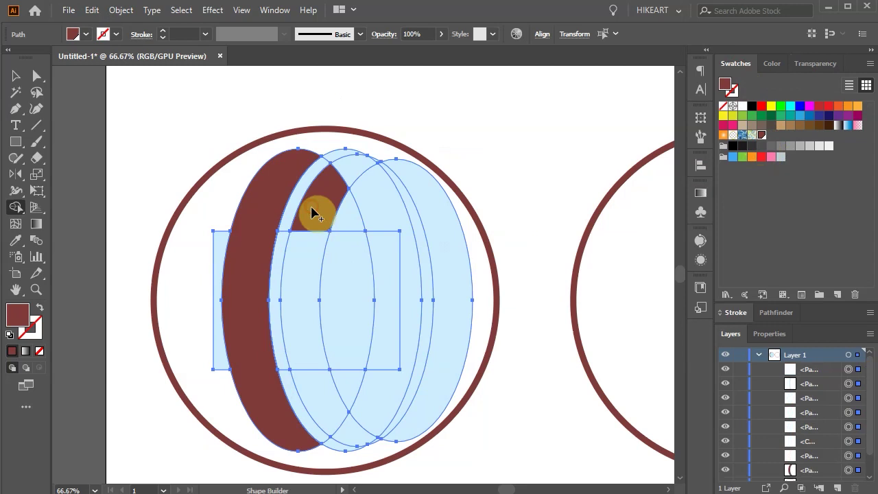
click(318, 385)
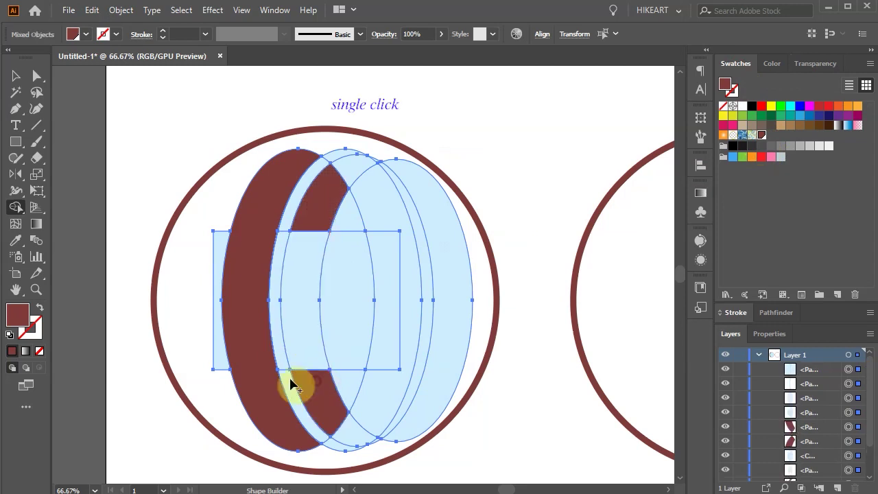
click(220, 245)
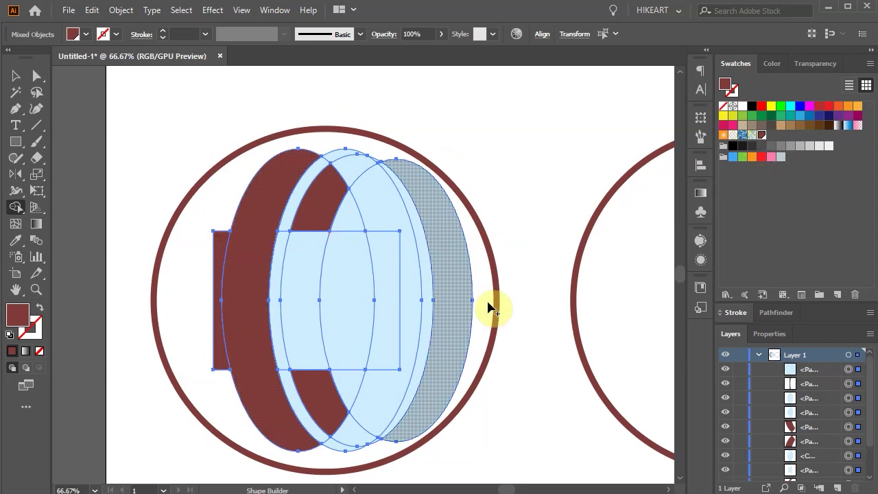
Step: Delete all remaining light blue shapes, keeping only the dark red handset pieces
key(v)
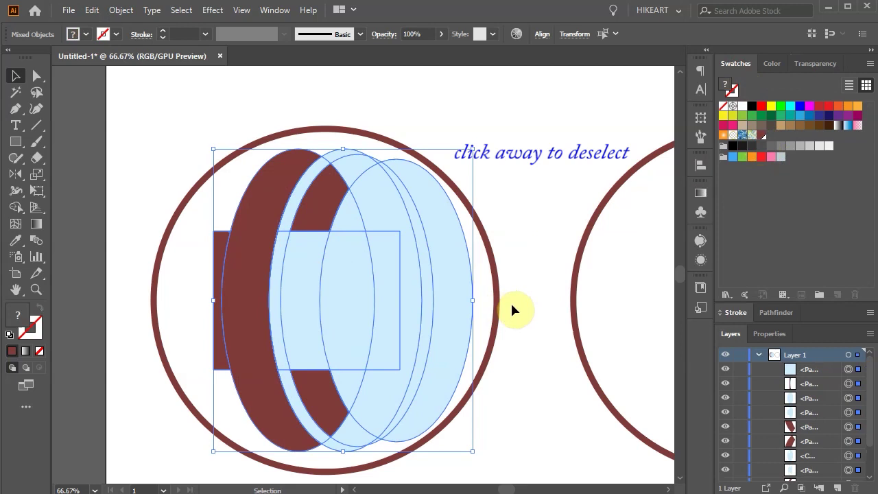
key(v)
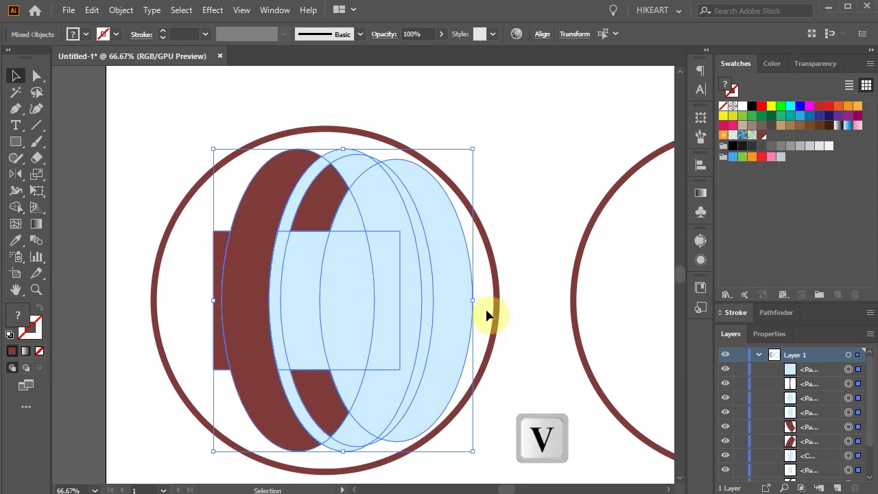
shift+click(276, 282)
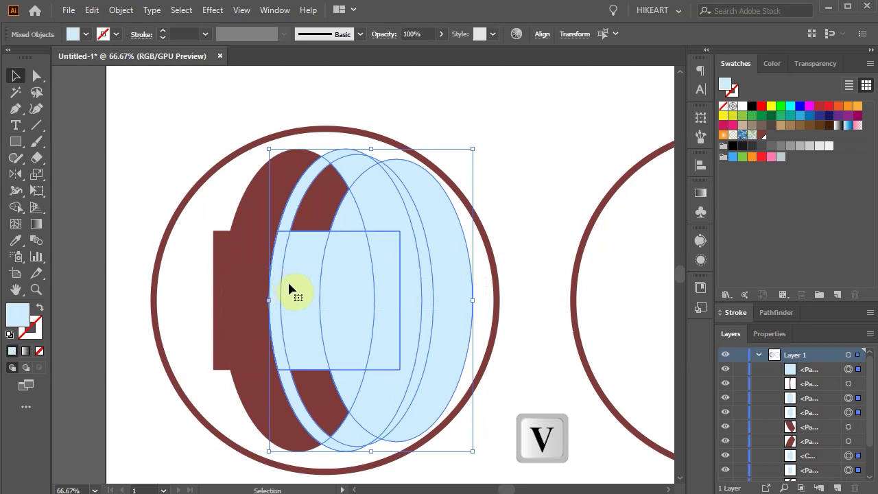
key(Delete)
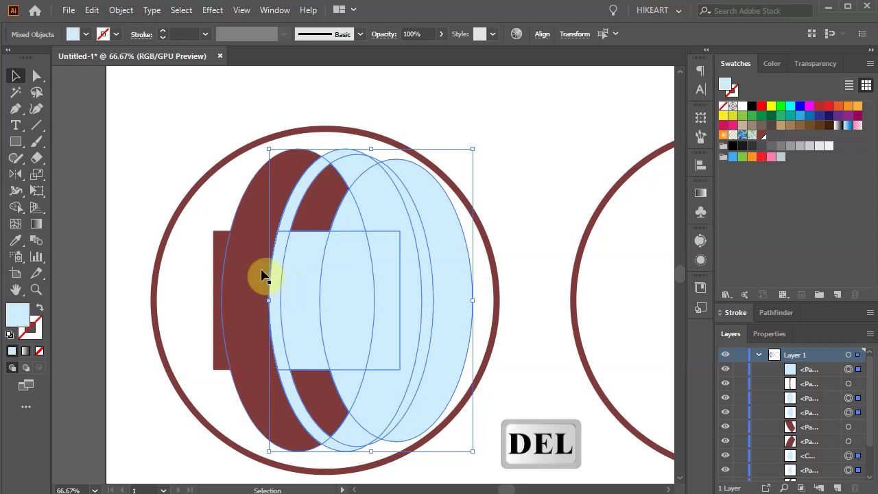
key(Delete)
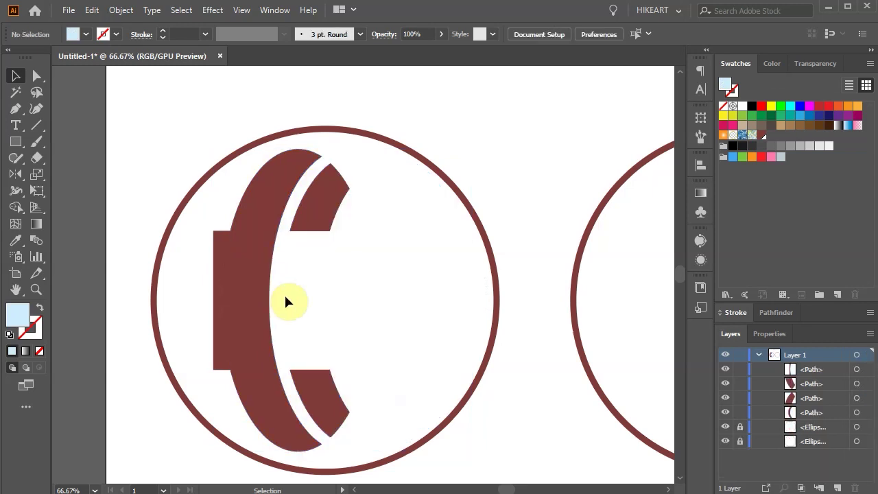
Step: Turn the narrow strip around so its straight side faces right, and place it over the crescent's inner edge
click(224, 244)
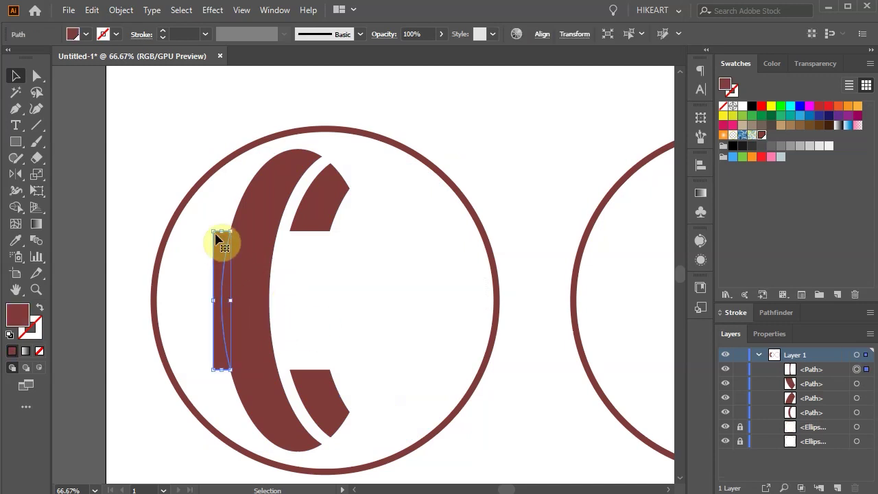
drag(212, 230, 210, 359)
drag(229, 249, 260, 284)
key(ctrl+shift+a)
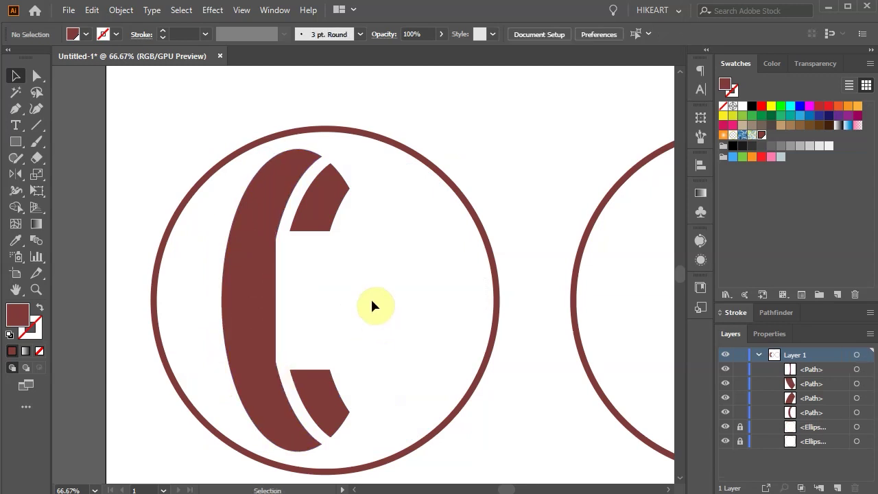
Step: Round the inner right corners of the earpiece and mouthpiece together to a radius of about 23 px
key(a)
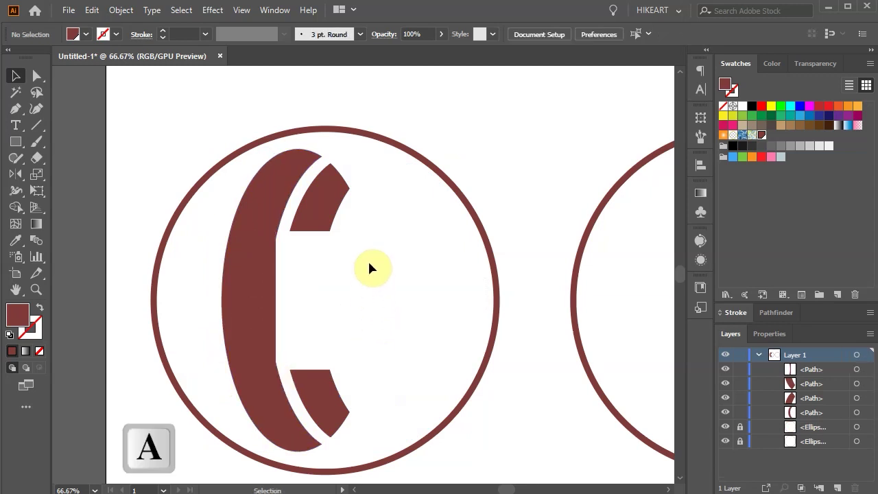
click(320, 231)
key(shift)
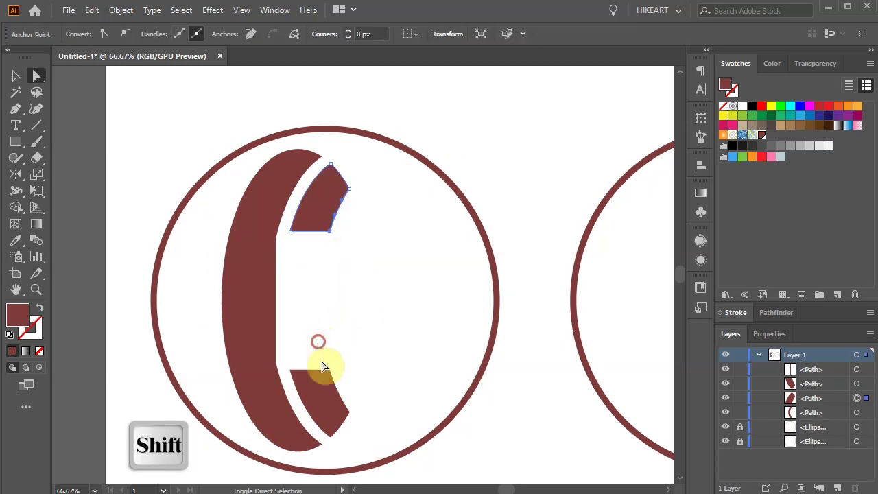
shift+click(328, 387)
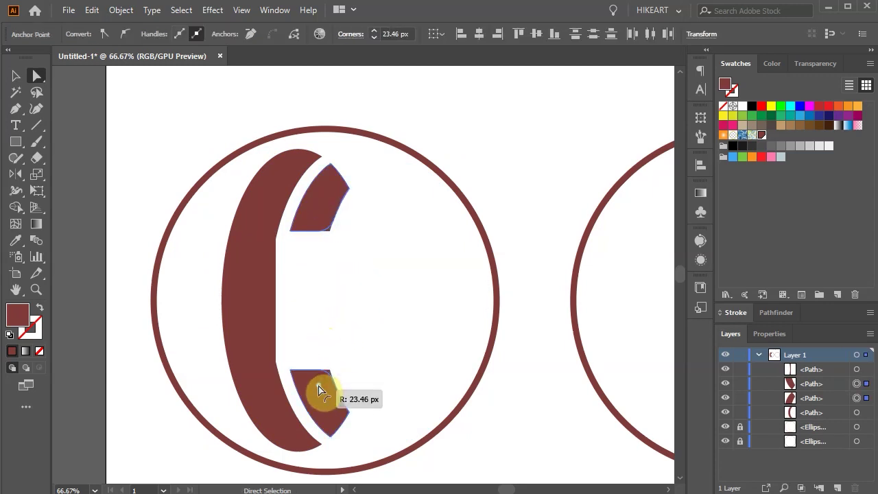
drag(319, 390, 323, 387)
click(426, 340)
Step: Unite the crescent and the narrow strip into one handle shape with Pathfinder
key(v)
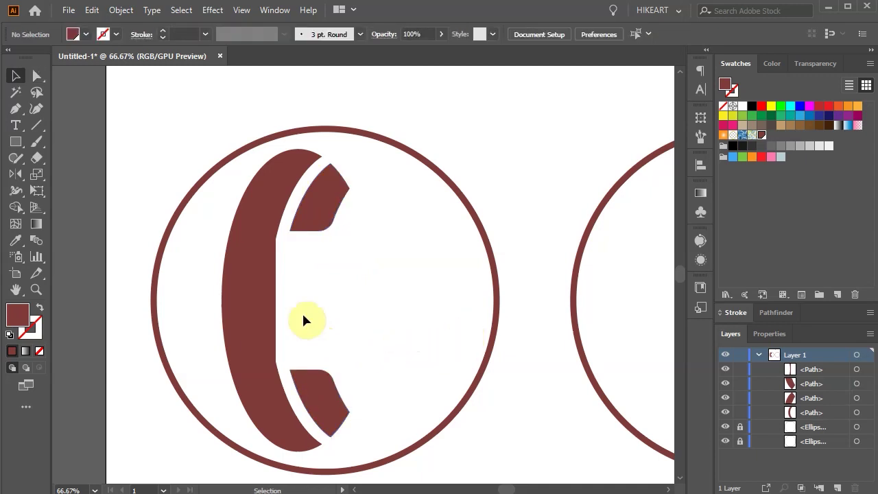
drag(302, 314, 225, 279)
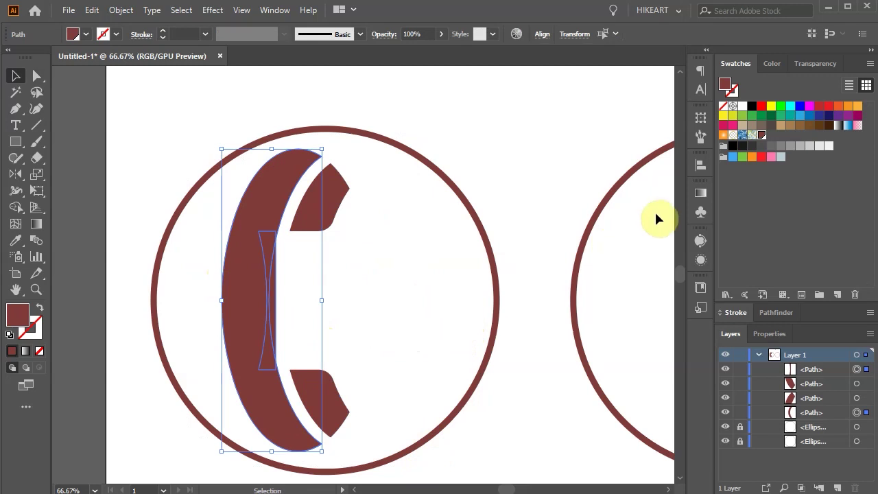
click(773, 316)
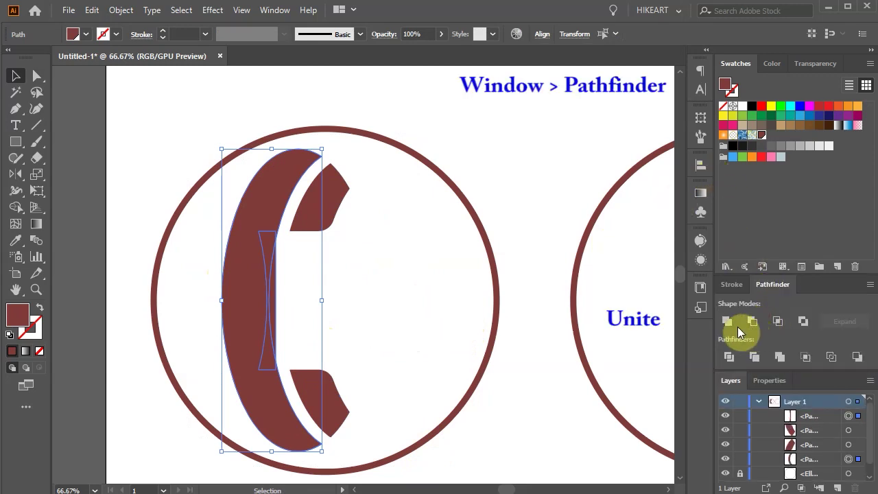
click(728, 322)
click(443, 278)
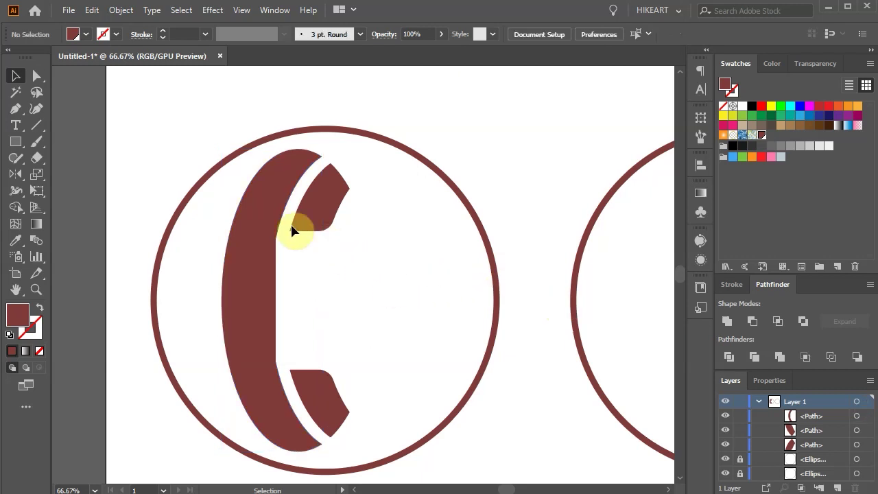
Step: Scale the whole handset down slightly and reposition it in the left half of the circle, vertically centred
drag(180, 131, 420, 472)
drag(351, 147, 323, 162)
drag(255, 288, 251, 304)
click(348, 290)
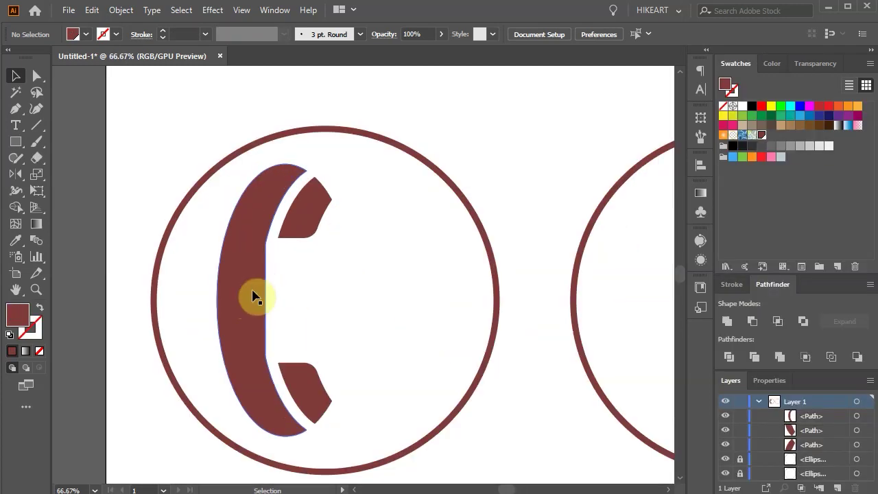
Step: Duplicate the handset's handle horizontally to the right and swap its fill and stroke to leave a 1 pt outline
click(251, 296)
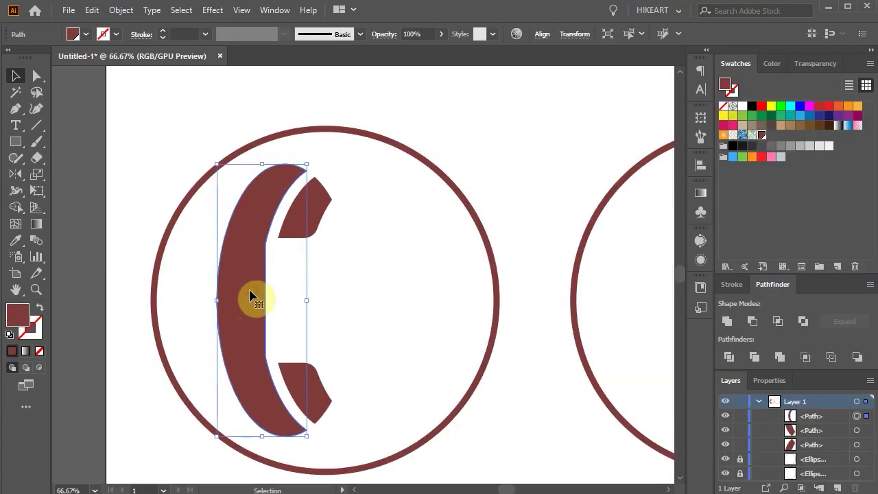
drag(251, 296, 359, 294)
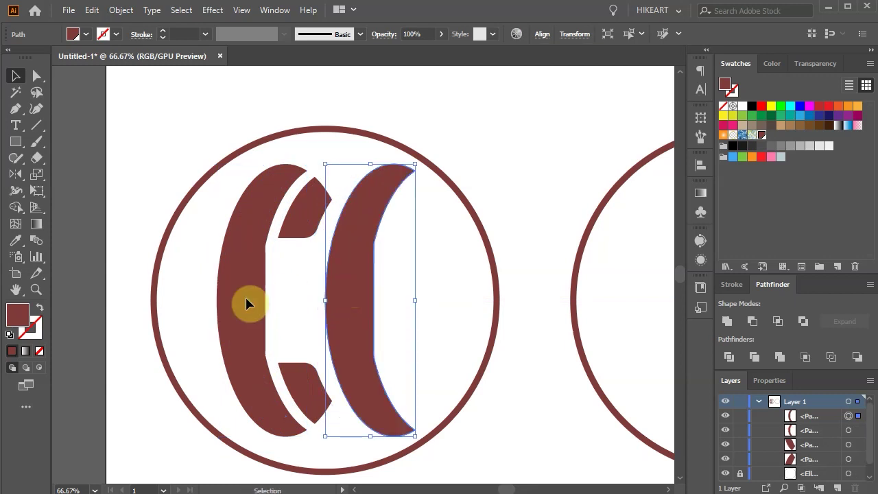
key(shift+x)
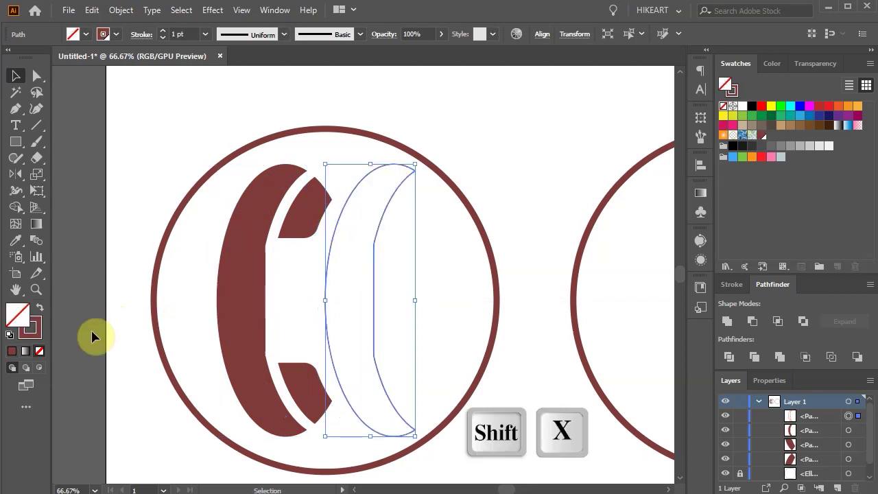
click(34, 338)
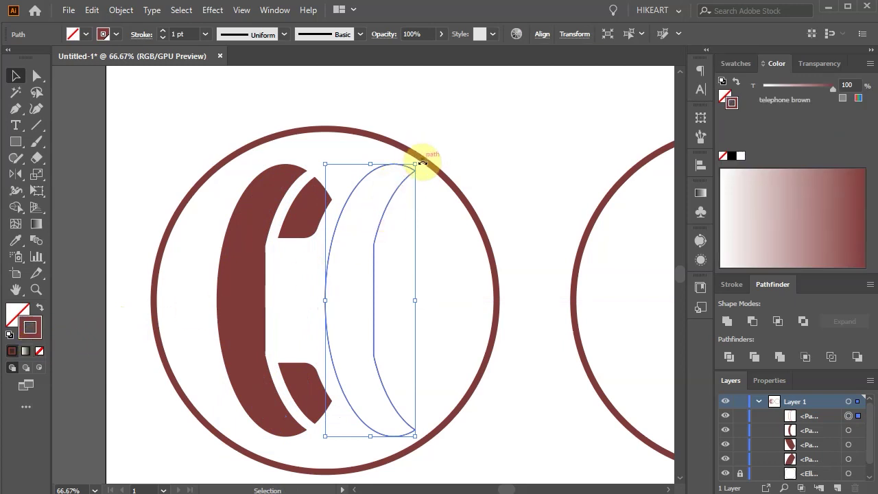
Step: Rotate the outlined handle copy 180° and move it back over the handset so its outer curve bulges right past the earpiece
key(shift)
drag(423, 157, 346, 382)
drag(412, 268, 226, 254)
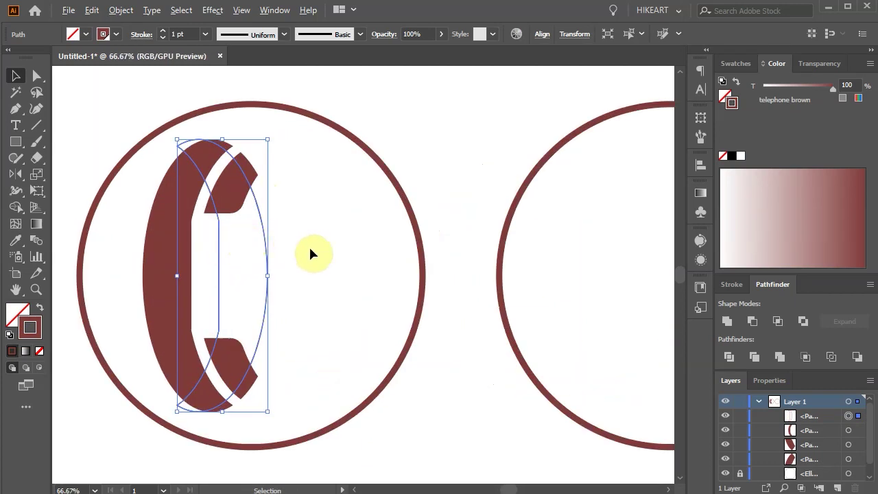
click(343, 280)
Step: Draw a large three-sided polygon with no fill and a dark red outline beside the handset
click(16, 142)
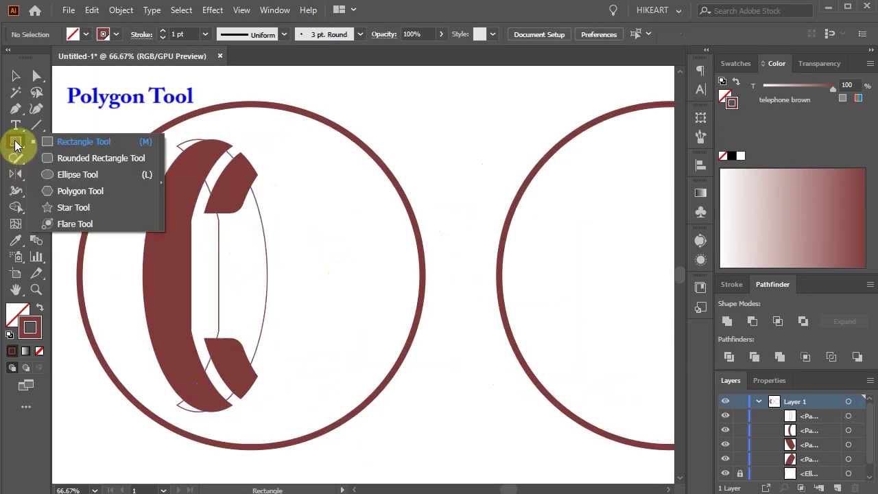
click(81, 192)
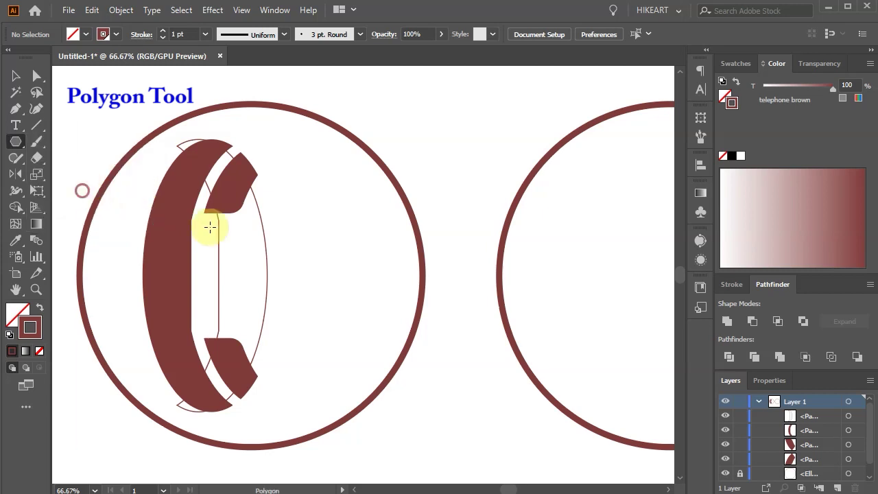
drag(312, 276, 363, 313)
key(Down)
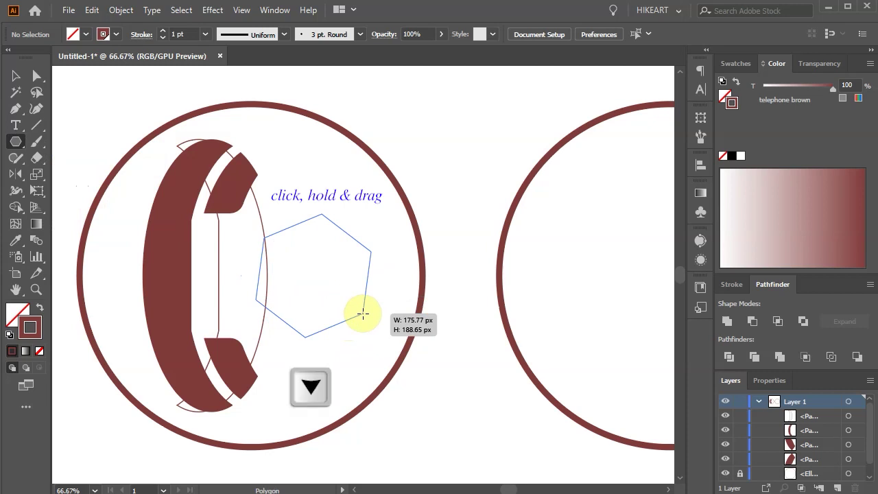
key(Down)
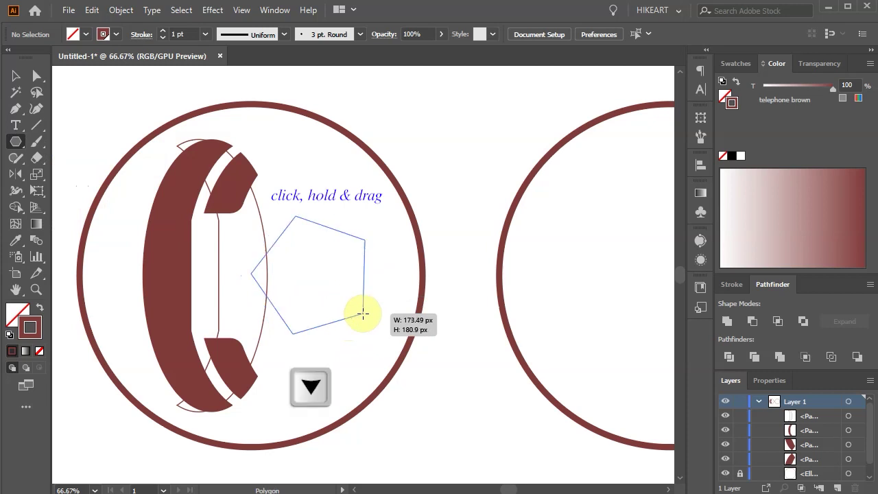
key(Down)
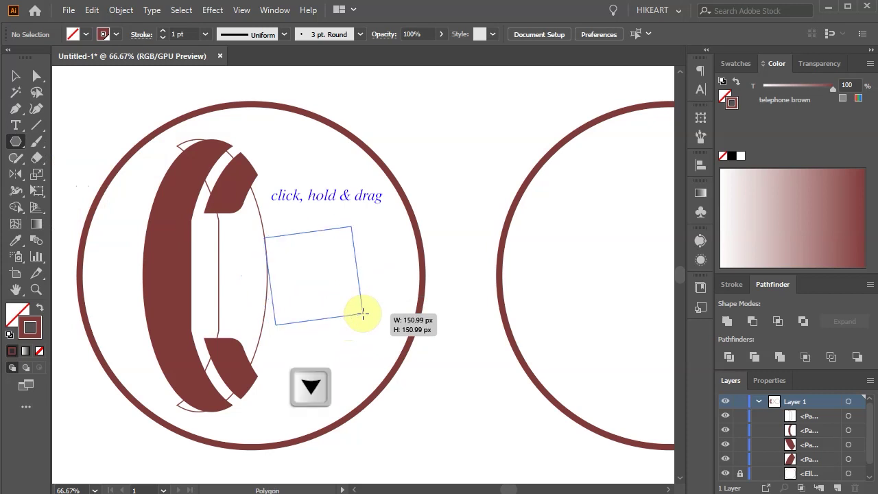
key(Down)
drag(363, 313, 456, 357)
Step: Rotate the triangle to point right and move it horizontally so its vertical side meets the handset's left edge
key(v)
drag(459, 106, 423, 337)
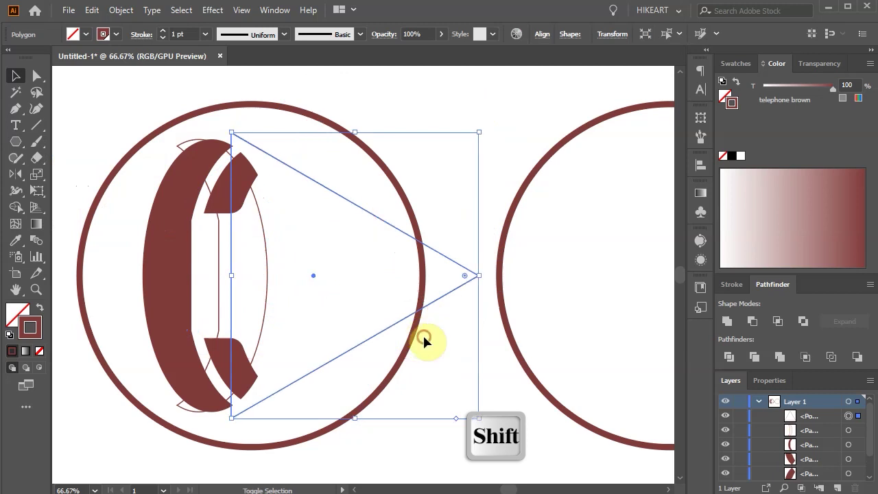
drag(450, 297, 363, 296)
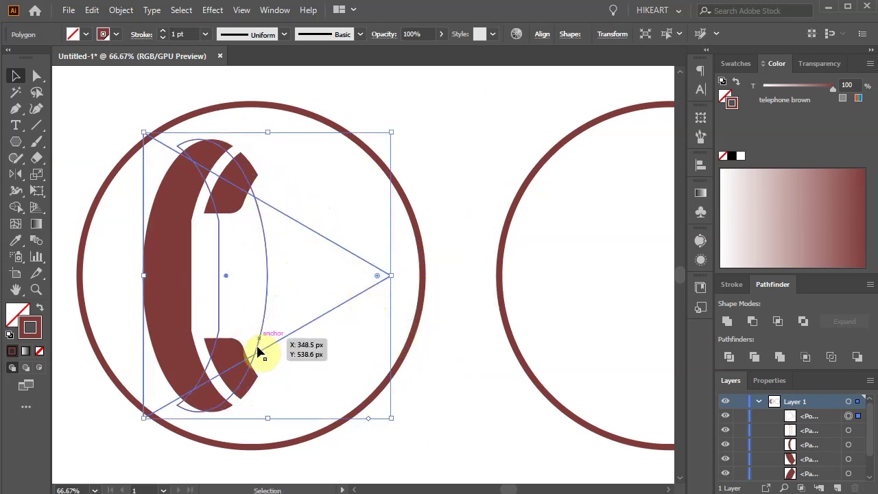
scroll(254, 212, up, 2)
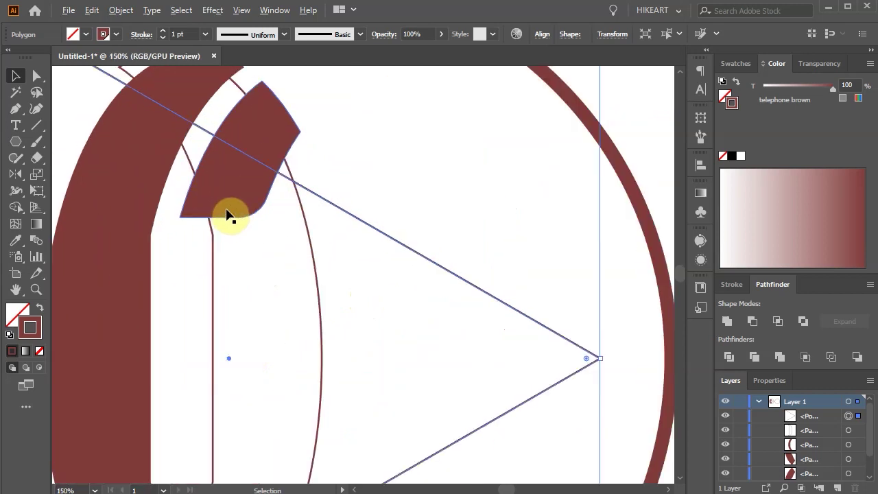
drag(382, 277, 404, 248)
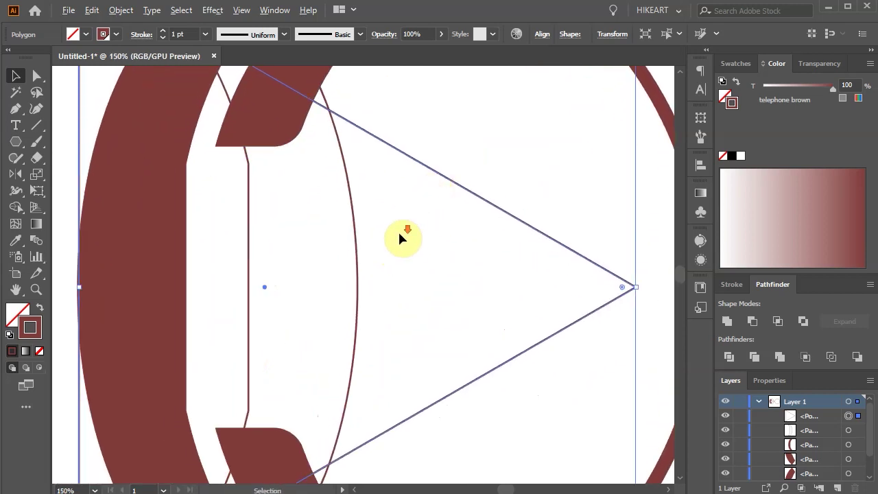
scroll(401, 237, down, 2)
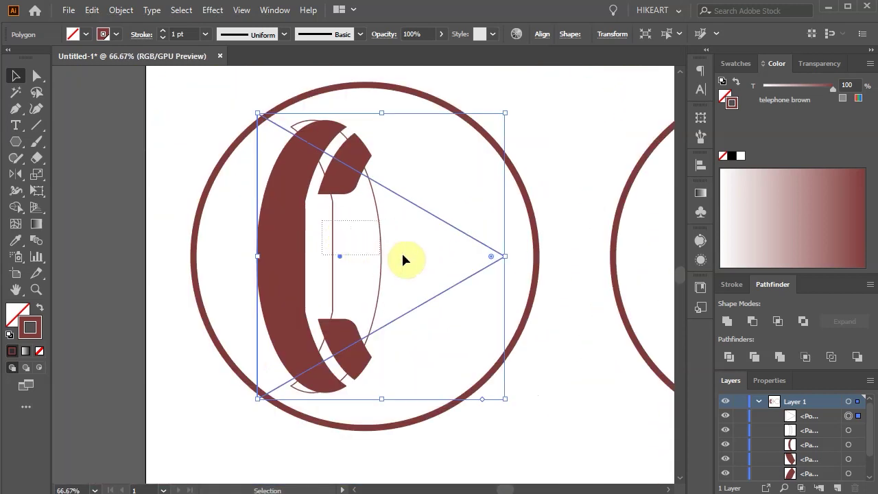
Step: Select the triangle and the outlined handle copy and set their stroke weight to 9 pt
shift+click(490, 271)
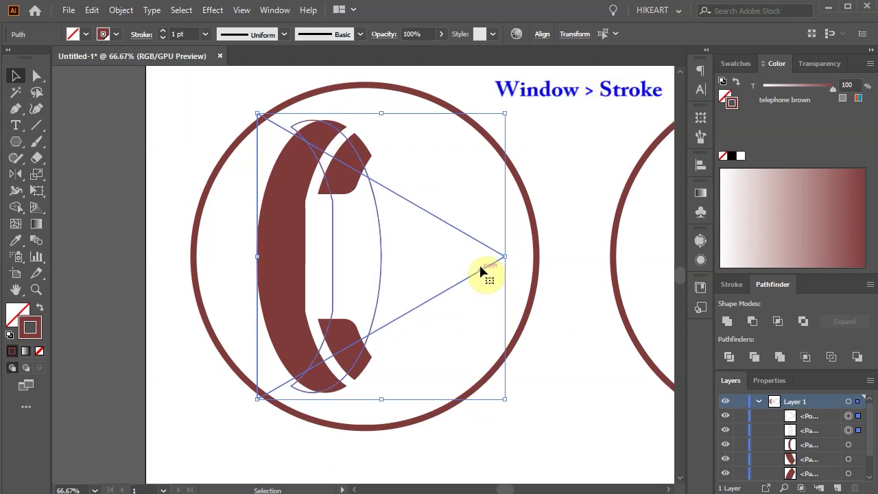
click(730, 283)
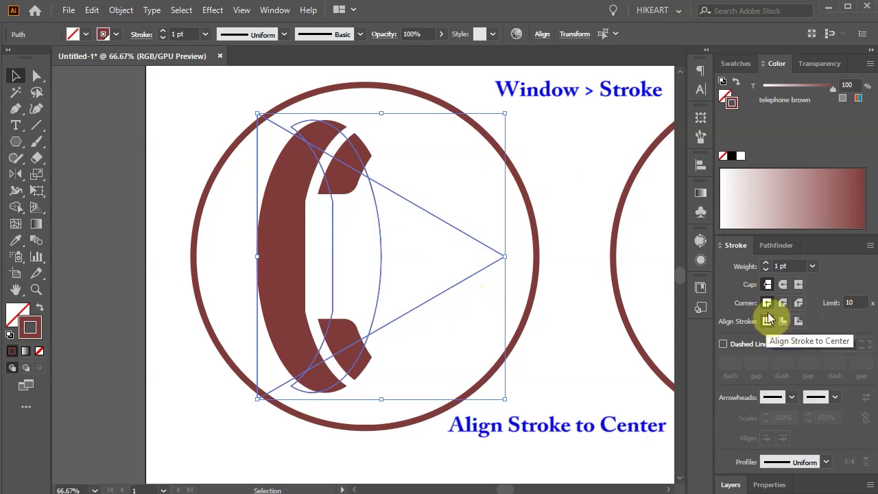
click(813, 266)
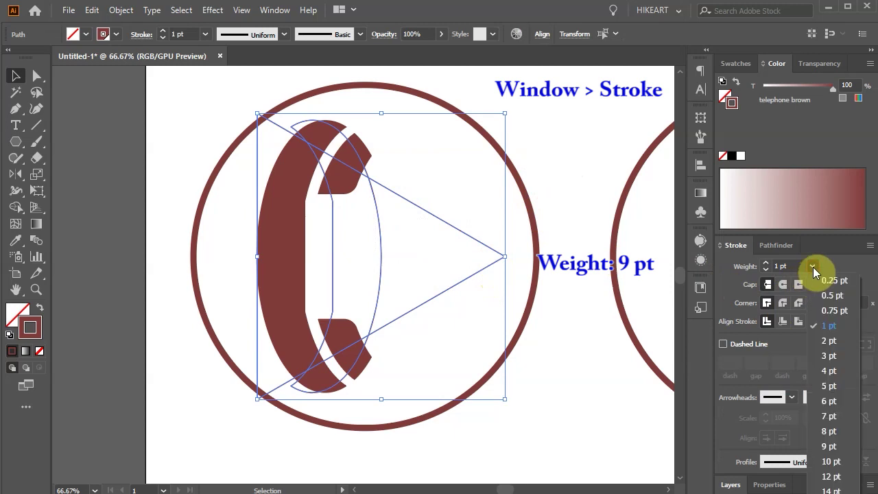
click(829, 446)
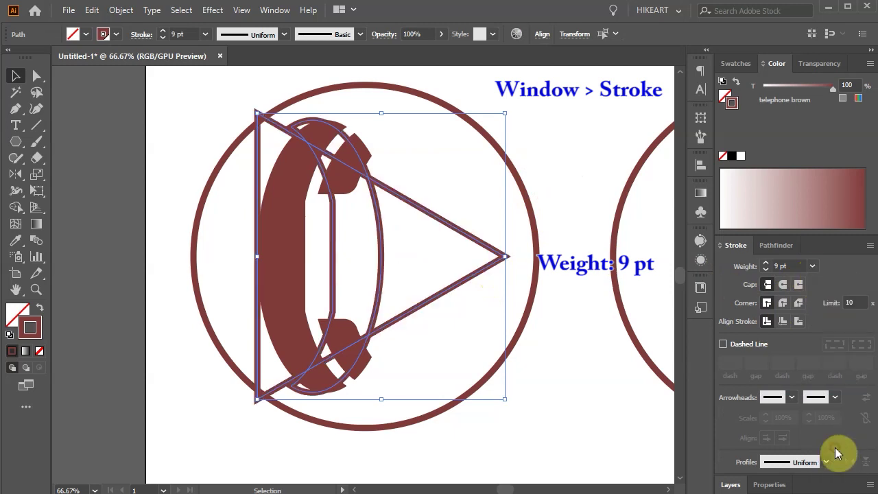
Step: Select only the triangle and lock it in the layer list
click(733, 484)
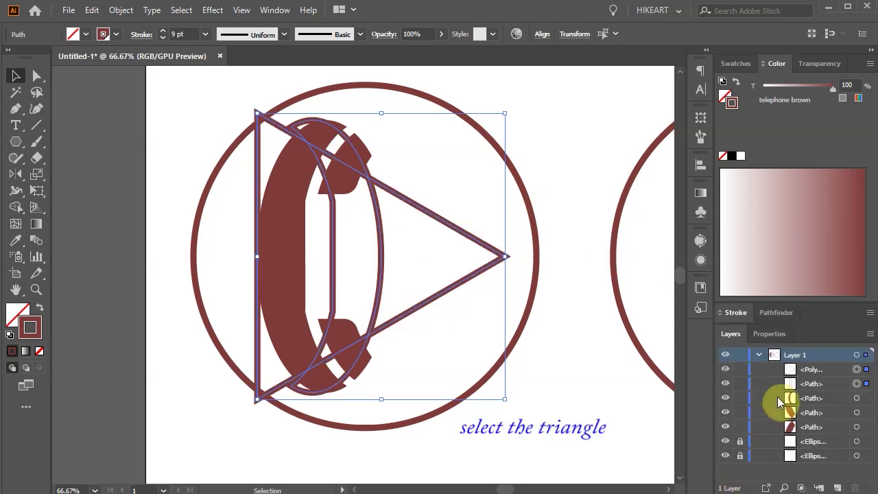
click(556, 382)
click(482, 272)
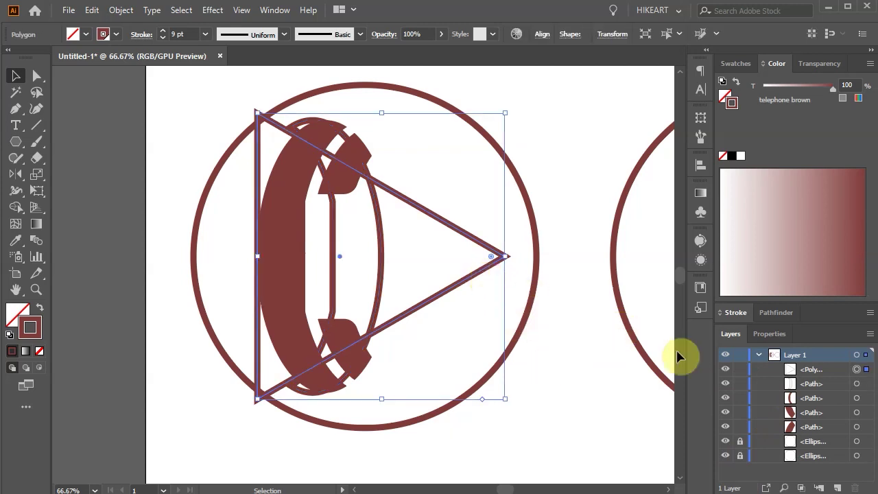
click(740, 369)
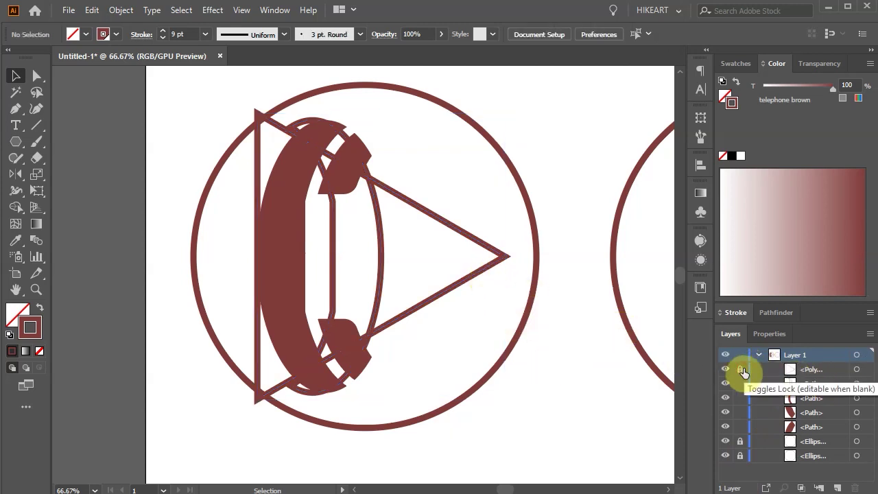
Step: Select the unfilled handle copy and switch the artwork to outline view
scroll(405, 213, up, 2)
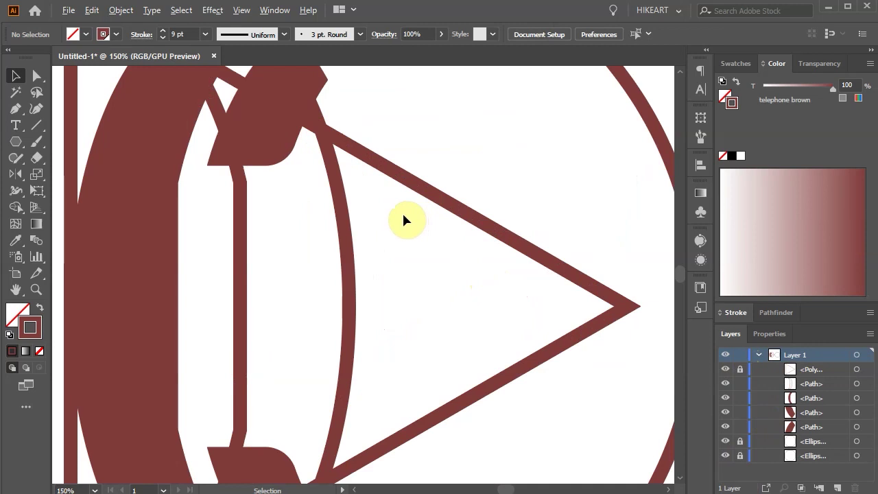
scroll(402, 211, down, 1)
click(366, 249)
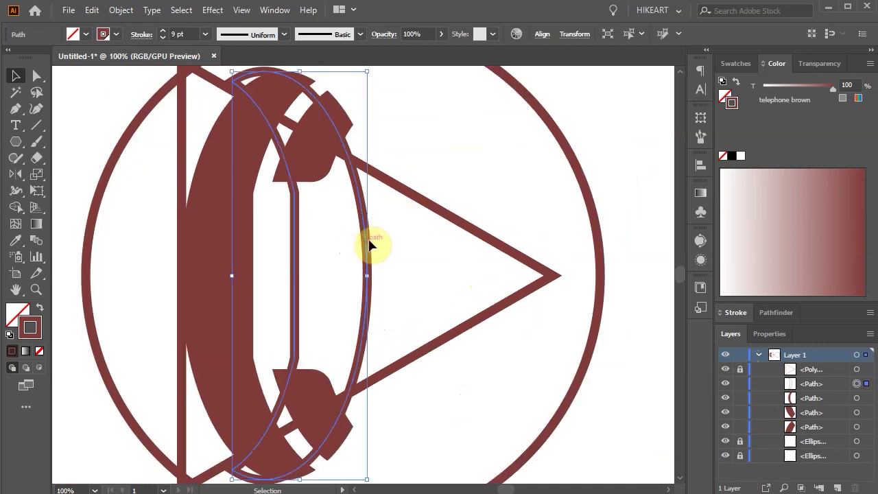
scroll(375, 231, up, 1)
key(c)
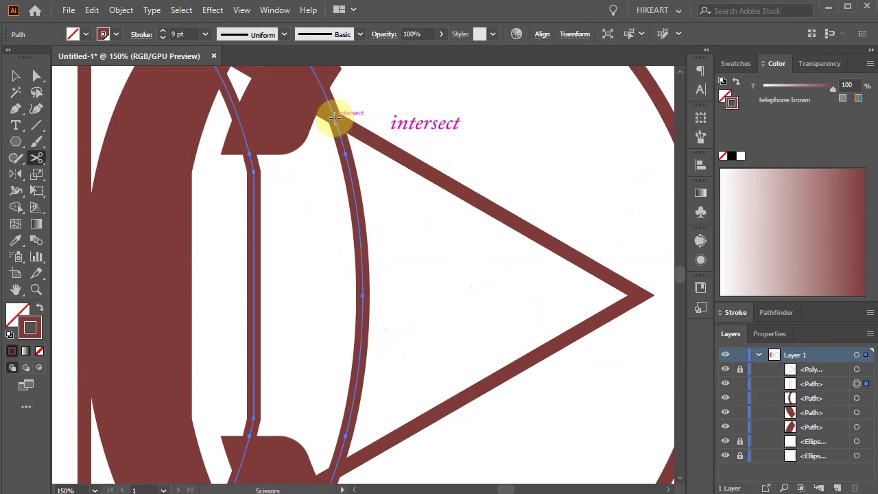
click(345, 129)
key(ctrl+y)
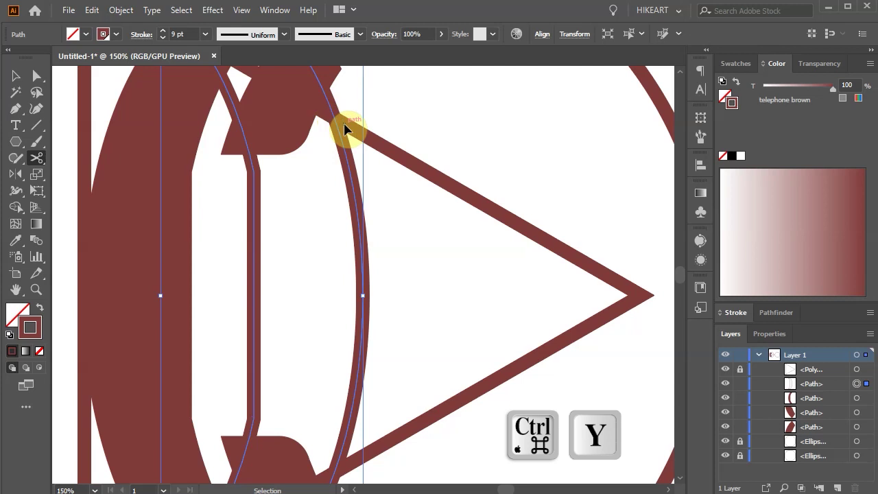
key(ctrl+y)
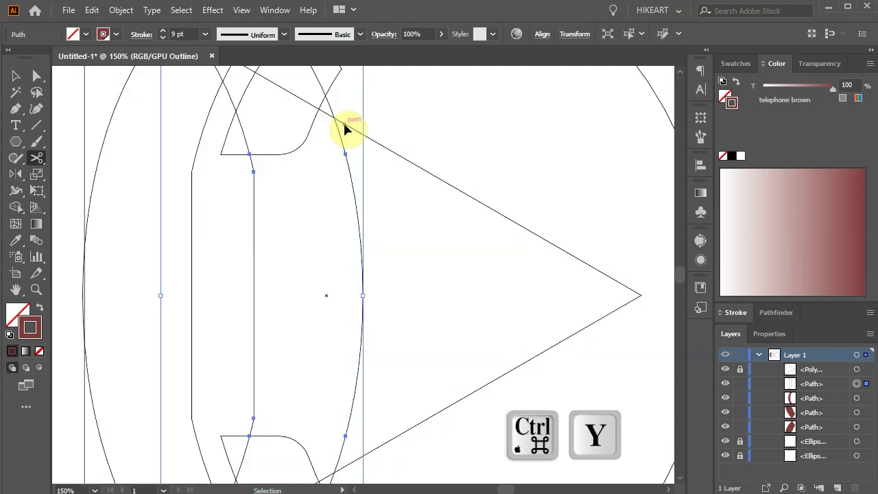
Step: Cut the handle copy's curved edge with the Scissors tool where it crosses the triangle's upper and lower slanted sides
key(c)
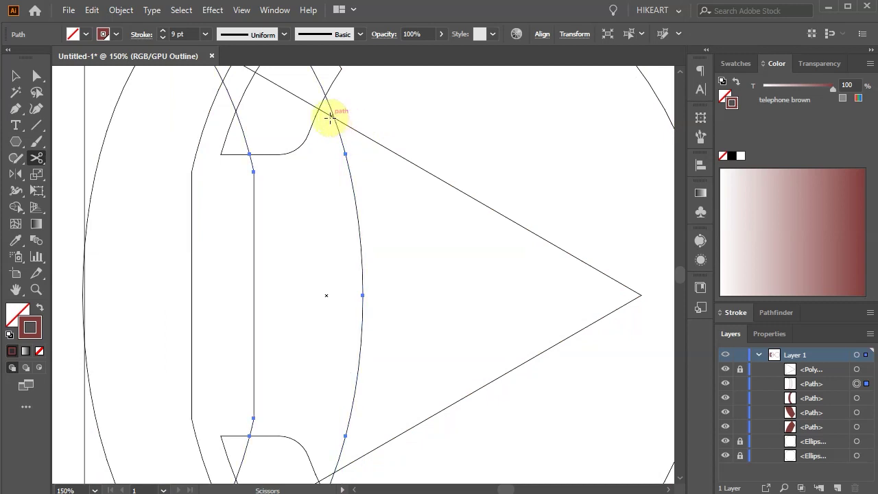
click(332, 117)
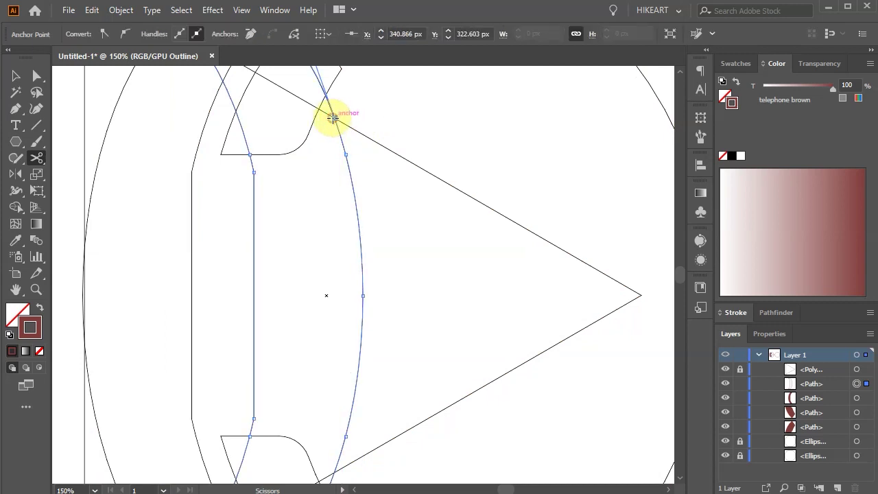
drag(368, 466, 384, 324)
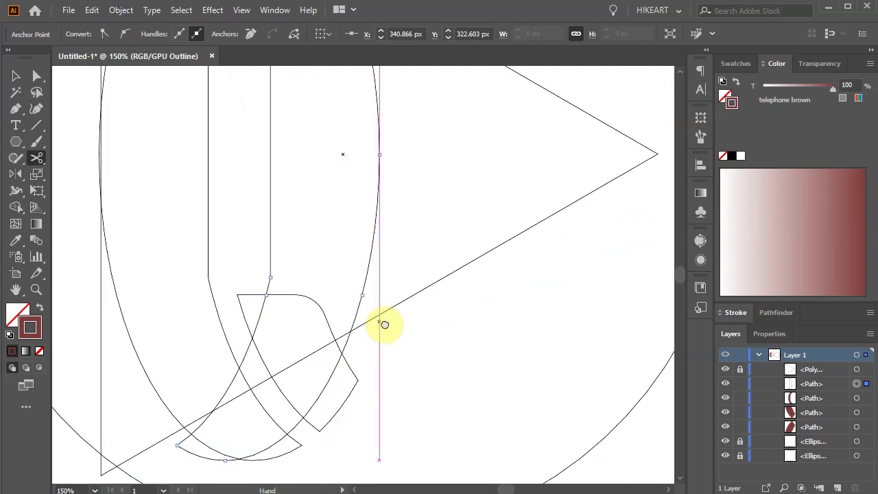
click(350, 331)
scroll(433, 269, down, 3)
Step: Delete the rest of the cut handle copy, keeping only the arc between the triangle's slanted sides
key(v)
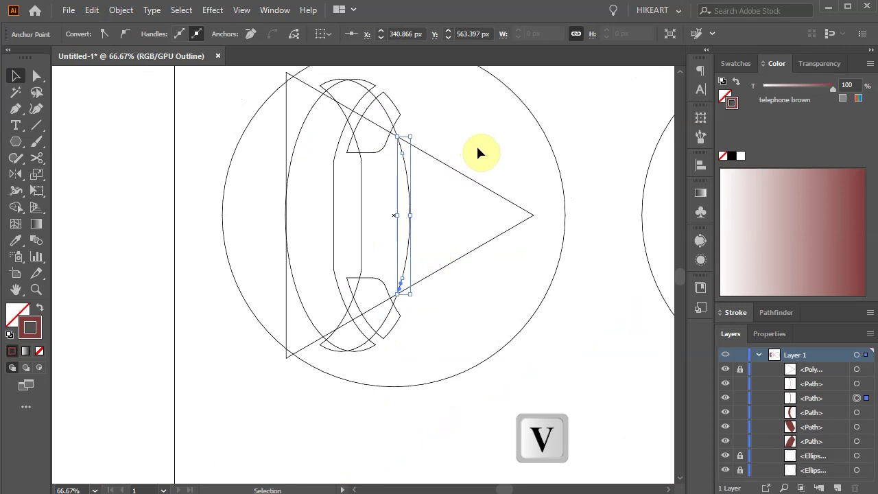
click(362, 199)
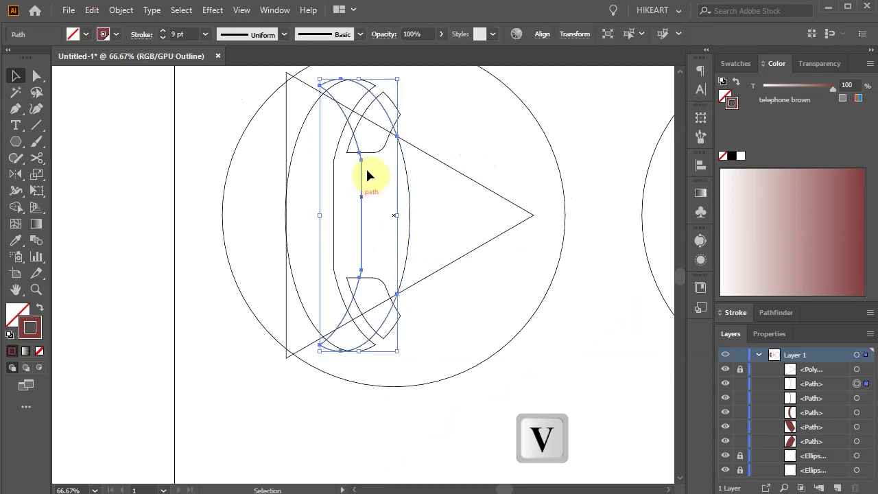
key(Delete)
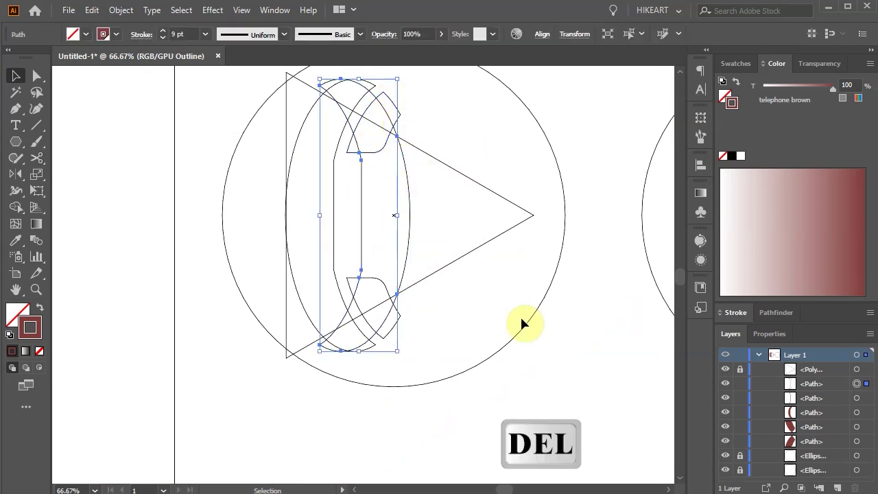
key(Delete)
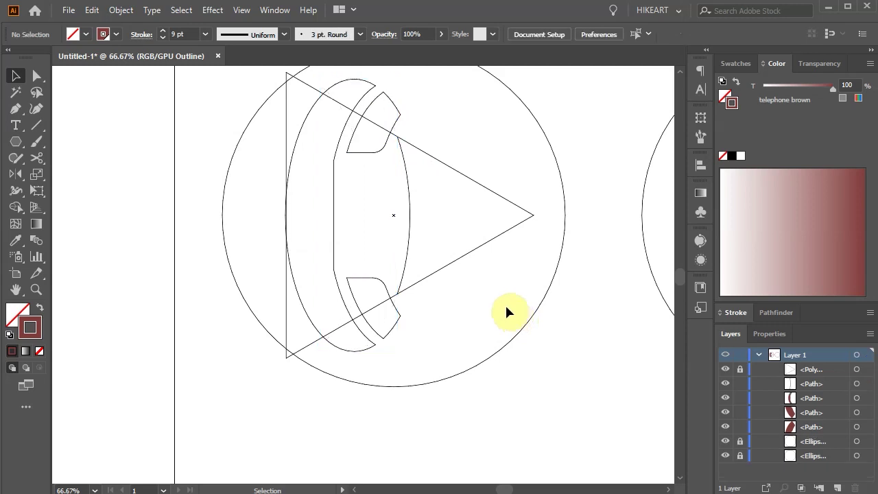
Step: Duplicate the arc horizontally toward the triangle's tip and repeat the copy twice to make four evenly spaced arcs
click(411, 238)
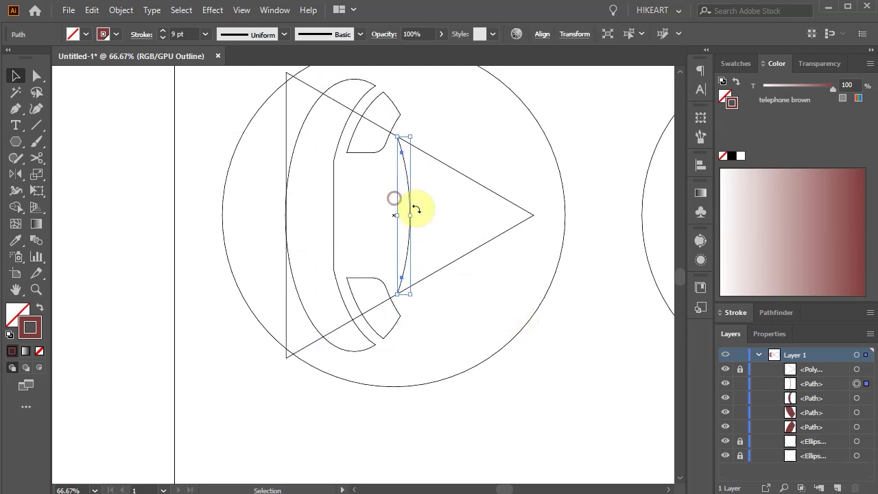
drag(410, 186, 439, 182)
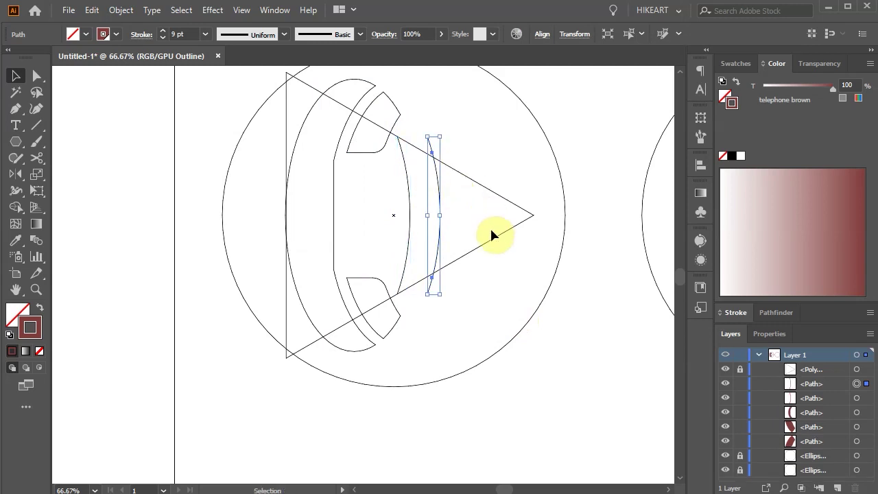
key(ctrl+d)
key(ctrl+d)
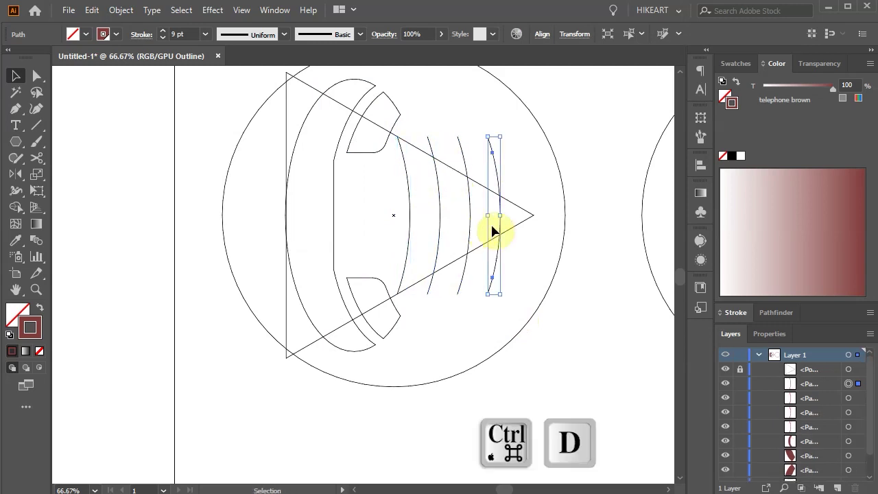
Step: Cut the three copied arcs with the Scissors tool at each crossing with the triangle's upper and lower sides
scroll(477, 161, up, 1)
scroll(477, 161, up, 1)
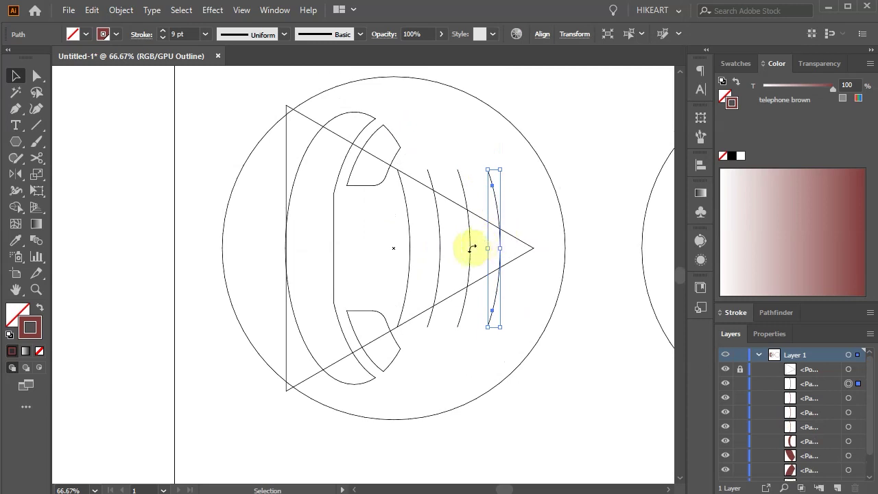
scroll(475, 241, up, 1)
scroll(473, 250, up, 1)
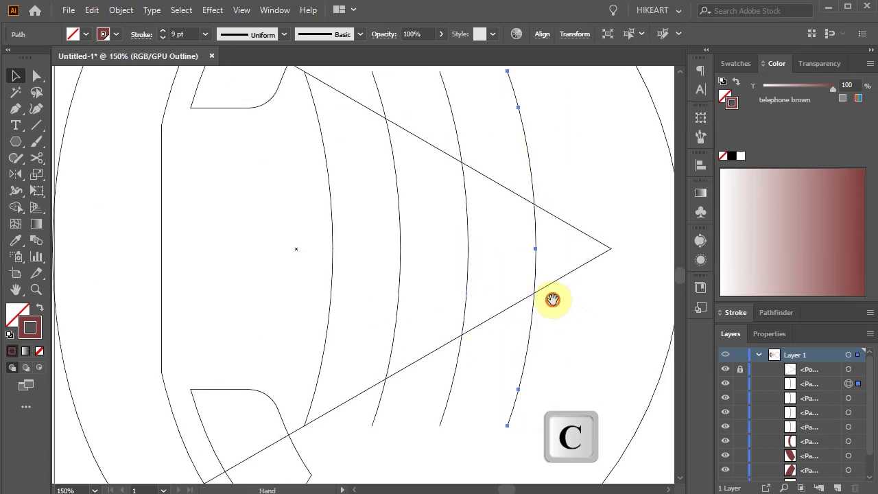
scroll(567, 294, right, 3)
scroll(521, 275, up, 2)
key(c)
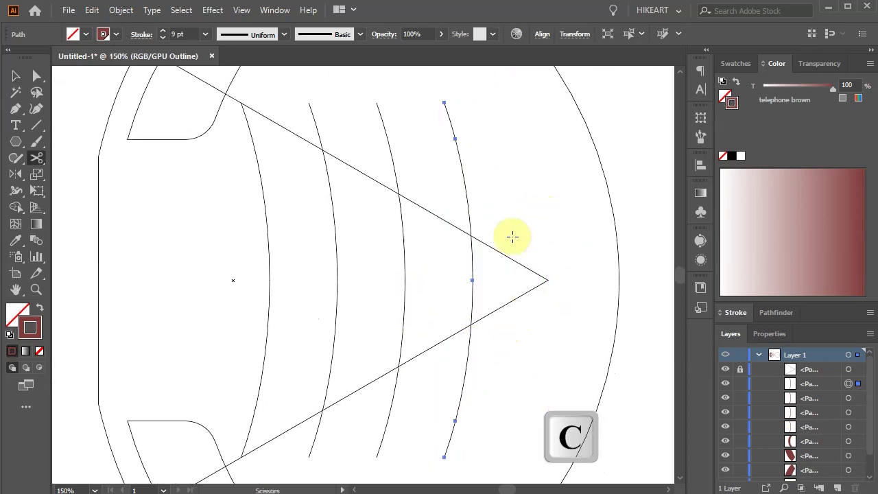
click(471, 235)
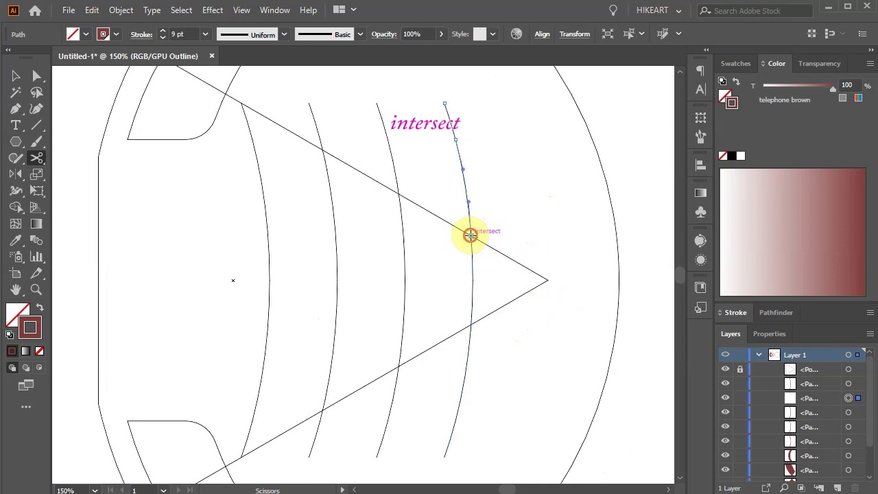
click(470, 322)
click(396, 198)
click(399, 365)
click(323, 149)
click(323, 410)
Step: Delete the lower and upper arc ends that extend outside the triangle
key(v)
drag(293, 446, 463, 458)
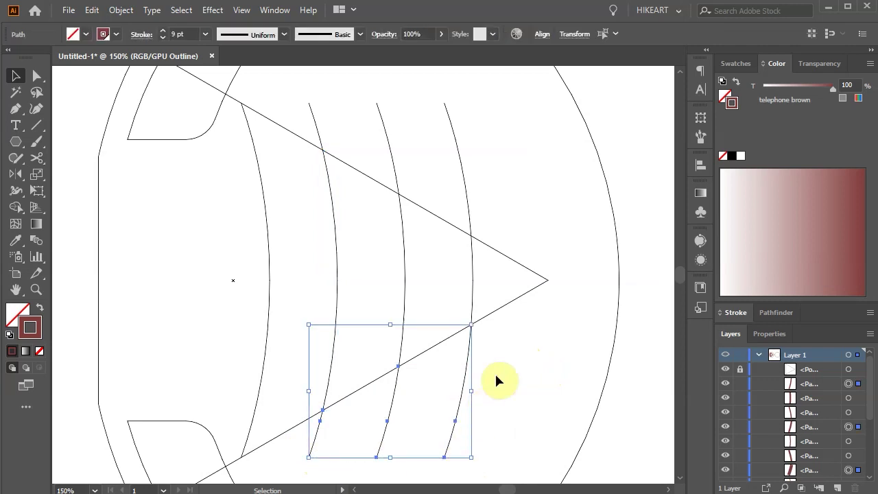
key(Delete)
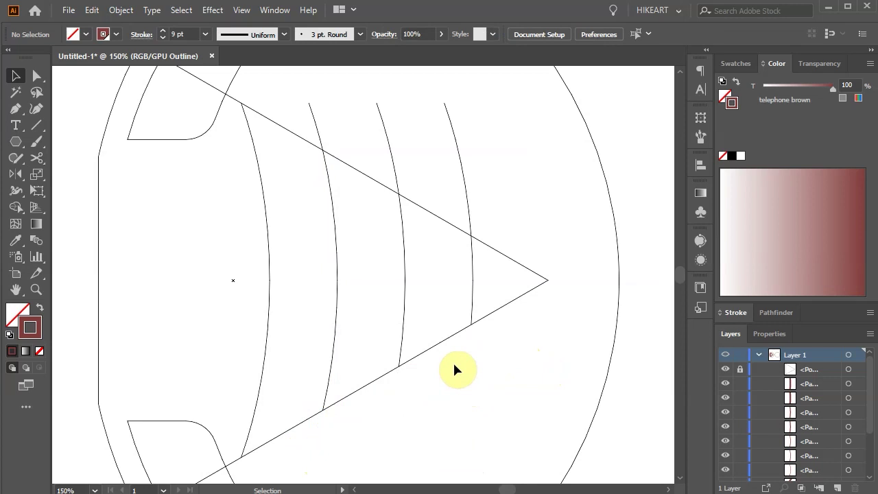
drag(300, 93, 415, 114)
drag(479, 122, 475, 121)
key(Delete)
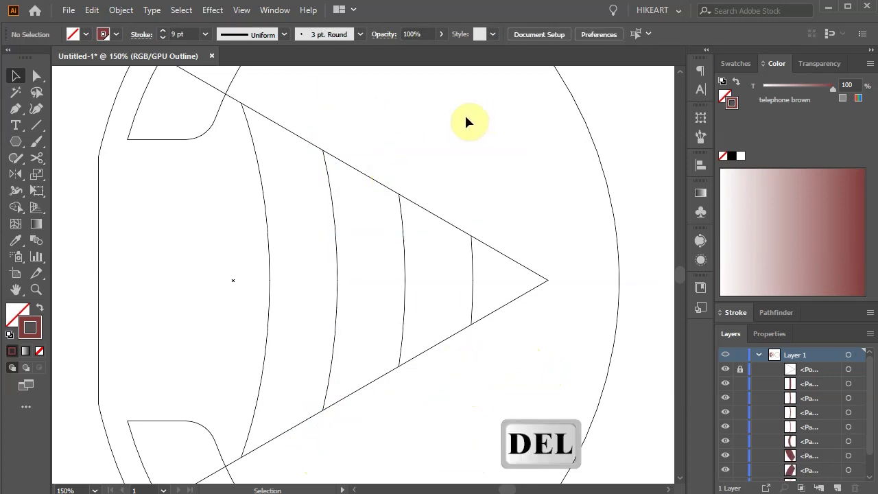
Step: Unlock and delete the triangle, then switch the artwork back to preview view
click(742, 371)
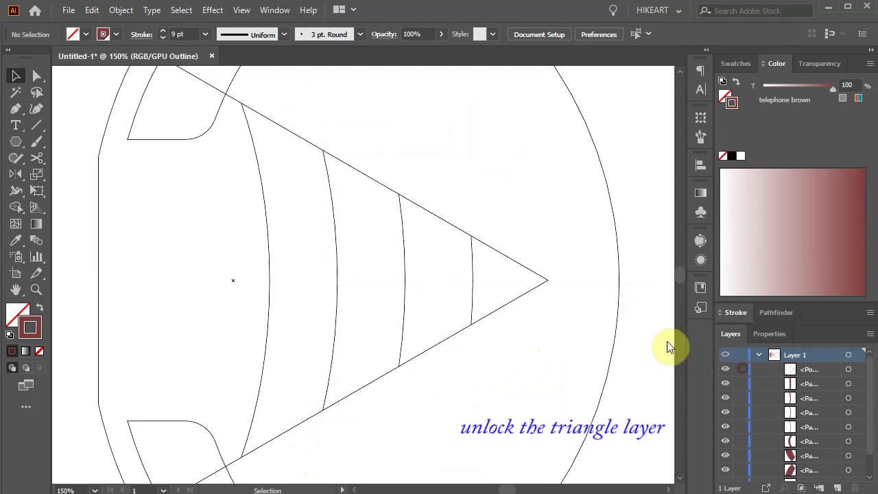
click(546, 279)
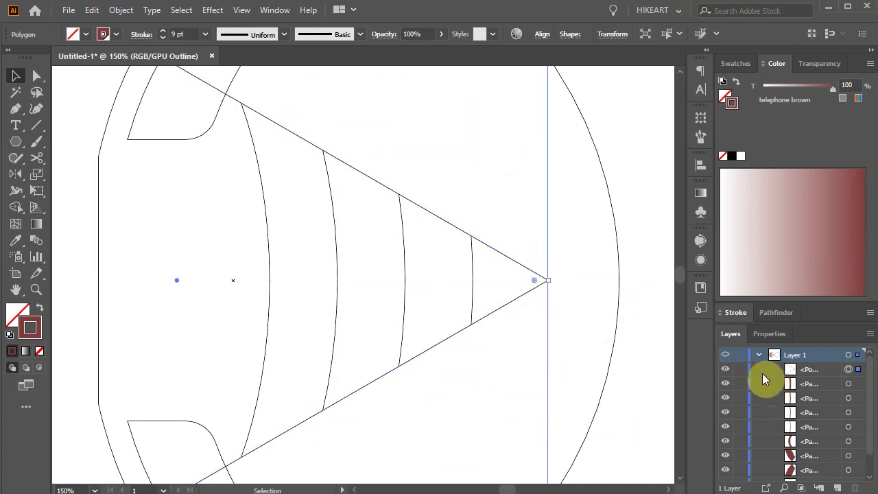
key(Delete)
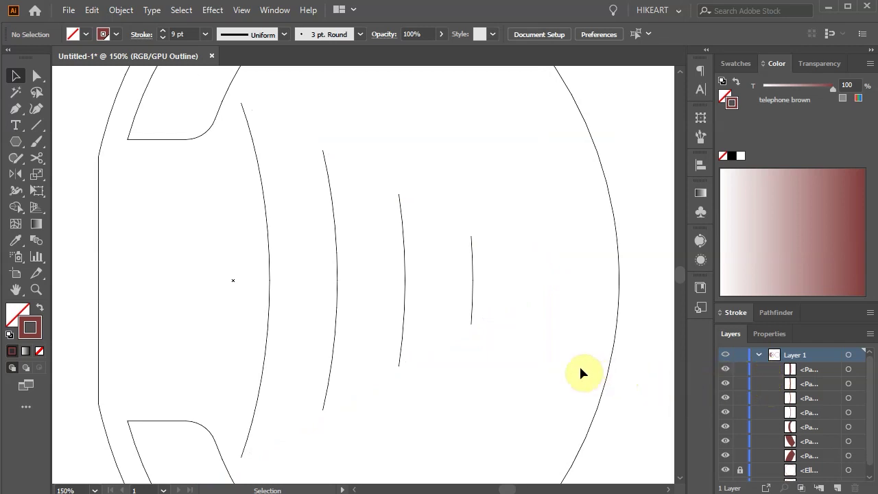
key(ctrl+y)
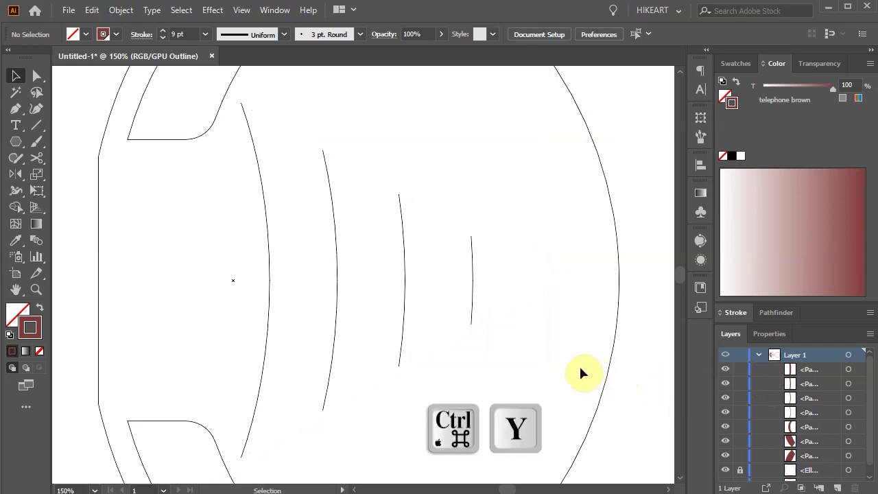
key(ctrl+y)
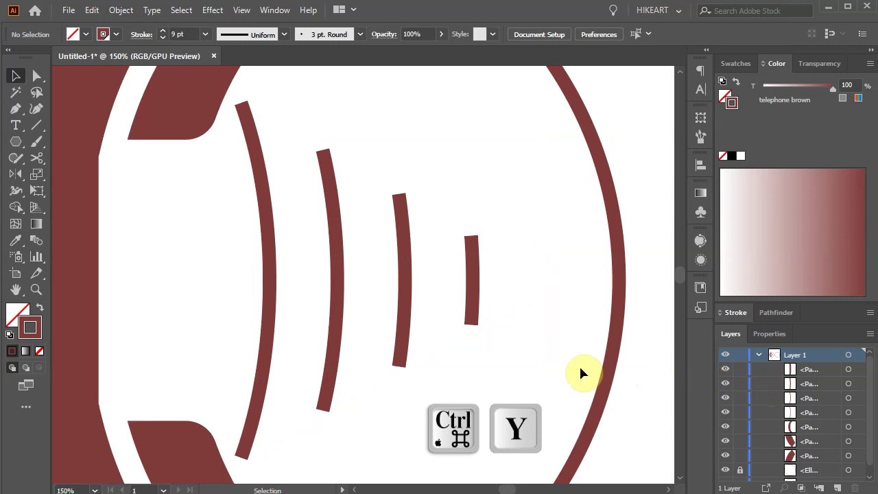
Step: Select all four signal arcs and give their strokes round caps
scroll(556, 320, down, 2)
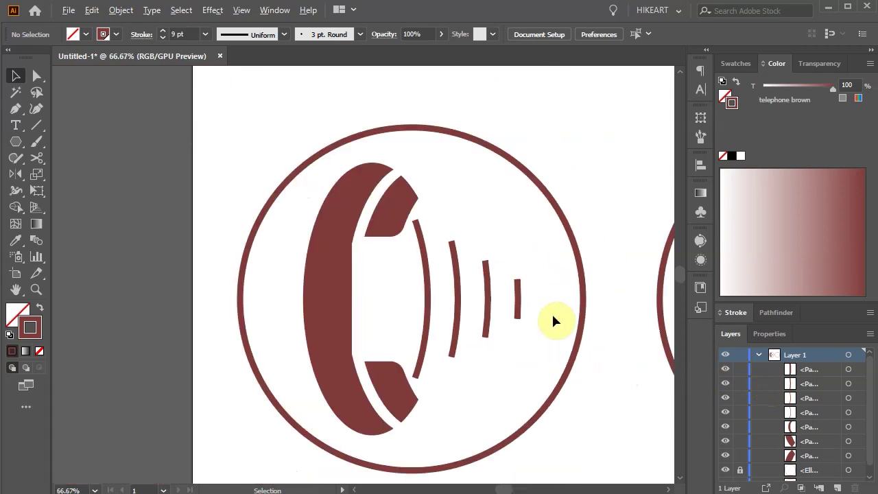
key(v)
drag(524, 301, 417, 281)
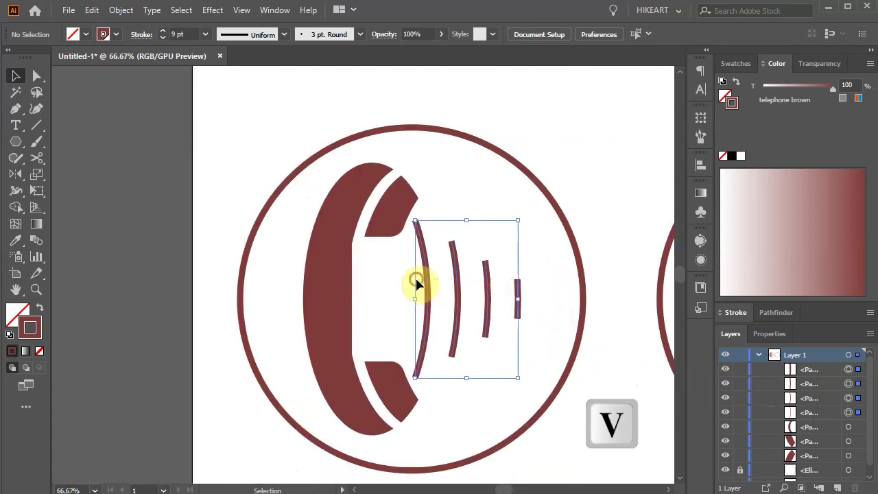
click(737, 312)
click(783, 285)
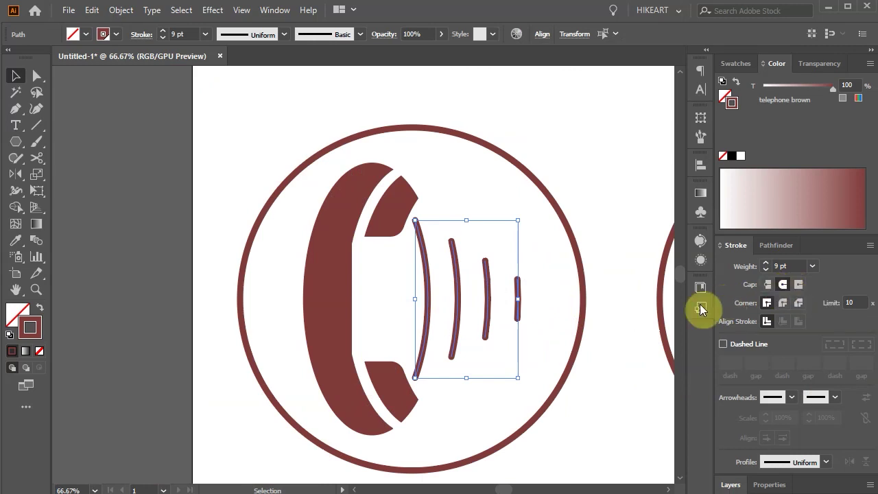
Step: Scale the four signal arcs down slightly and move them a little away from the handset
drag(467, 220, 467, 230)
mouse_move(463, 294)
mouse_down()
mouse_move(469, 307)
mouse_move(467, 298)
mouse_up()
click(619, 394)
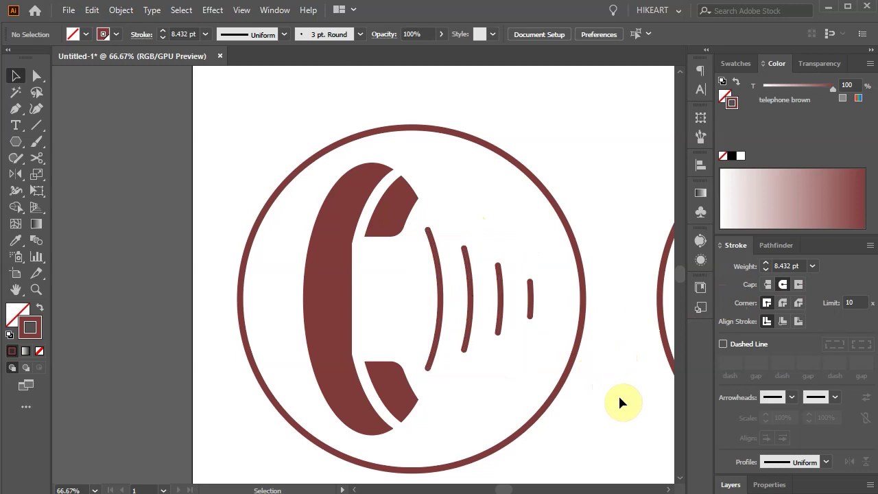
Step: Select the handset and signal arcs in the first circle and rotate them counterclockwise so the handset's upper end leans left
key(ctrl+minus)
key(ctrl+minus)
drag(210, 215, 257, 336)
drag(229, 297, 467, 290)
click(346, 369)
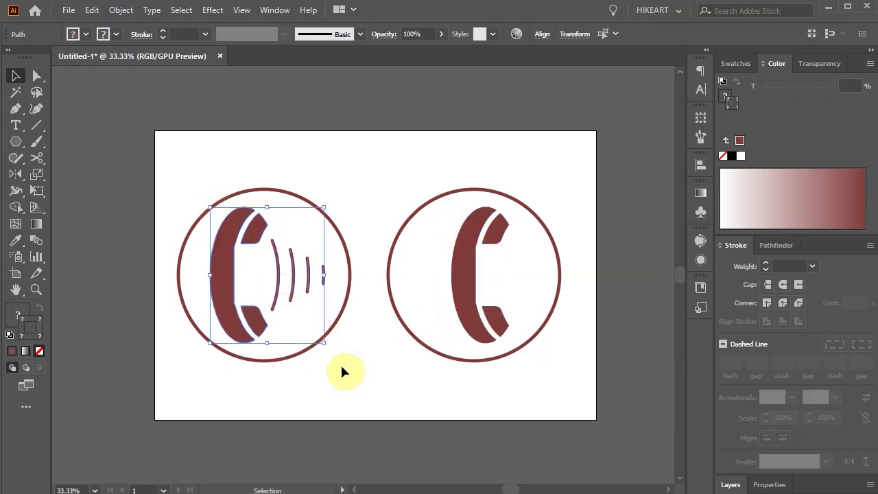
drag(334, 202, 302, 174)
click(346, 191)
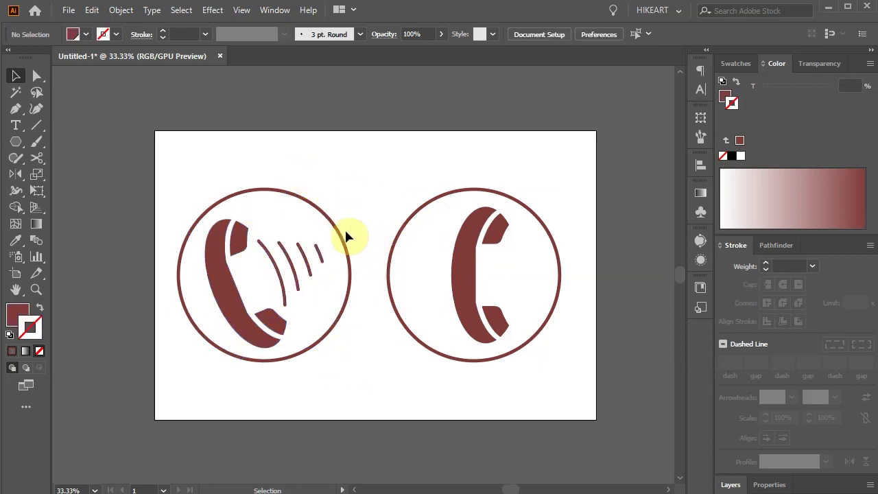
Step: Rotate the second circle's handset 90° clockwise so it lies horizontally, and move it into the circle's upper half
scroll(329, 384, up, 2)
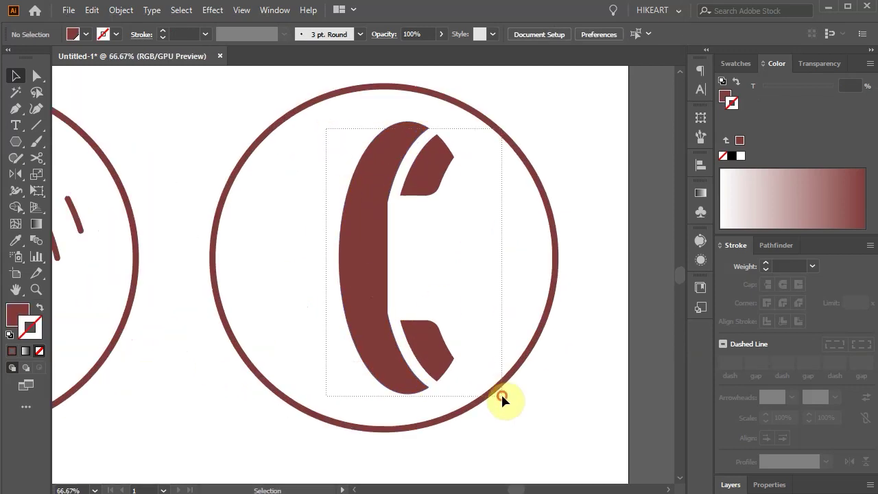
click(444, 175)
drag(457, 122, 484, 330)
drag(387, 238, 377, 185)
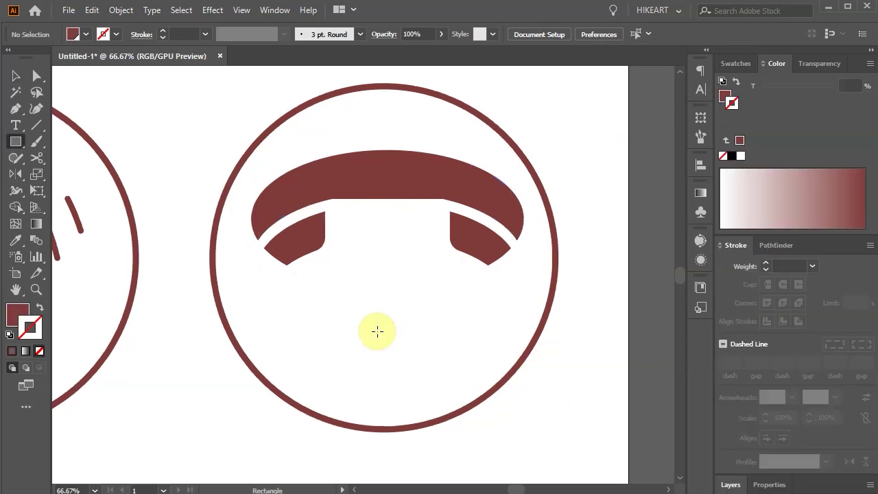
Step: Draw a wide filled rectangle in the second circle's lower half and an equally wide ellipse centered on its top edge
key(m)
drag(384, 333, 489, 355)
key(l)
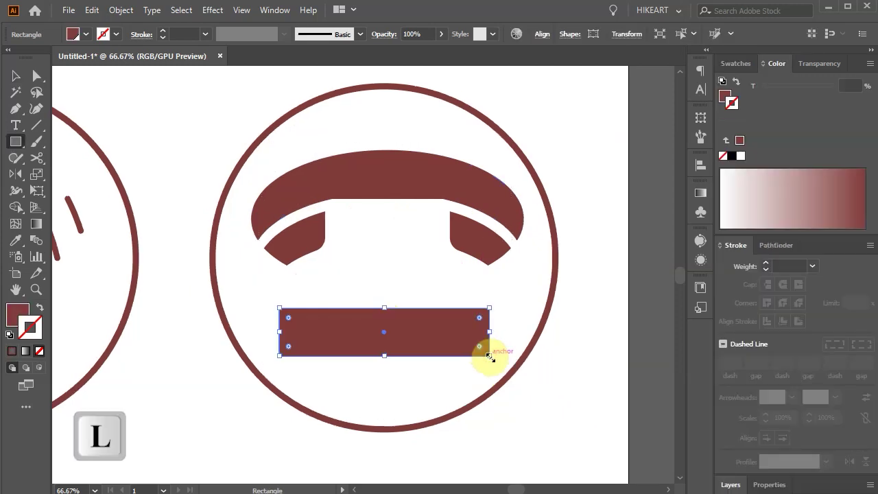
ctrl+click(464, 298)
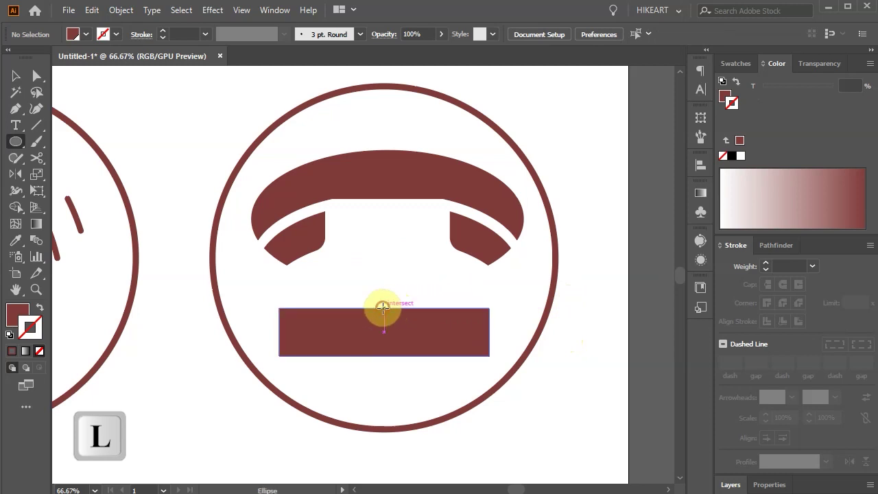
mouse_move(383, 306)
mouse_down()
mouse_move(476, 334)
mouse_move(493, 353)
mouse_move(482, 355)
mouse_move(492, 374)
mouse_up()
Step: Select the ellipse's top anchor point and move it slightly upward
key(a)
click(588, 294)
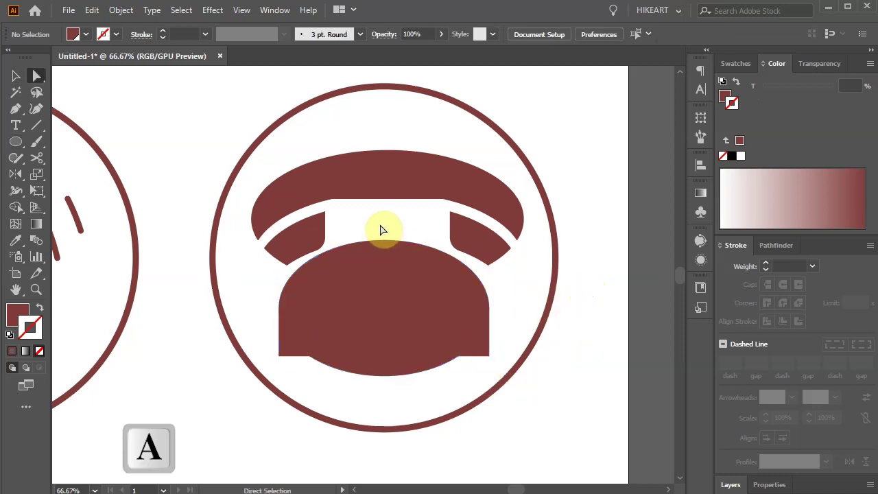
drag(371, 223, 412, 261)
mouse_move(385, 240)
mouse_down()
mouse_move(391, 245)
mouse_move(385, 235)
mouse_up()
Step: Draw a small upright rectangle overlapping the ellipse's top and shift it right of the ellipse's center
key(ctrl+=)
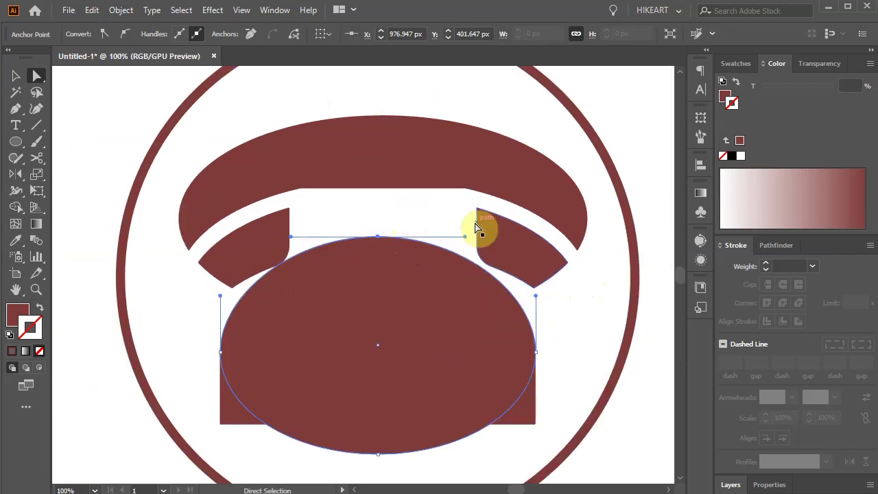
key(m)
drag(378, 204, 419, 261)
key(v)
drag(406, 228, 416, 228)
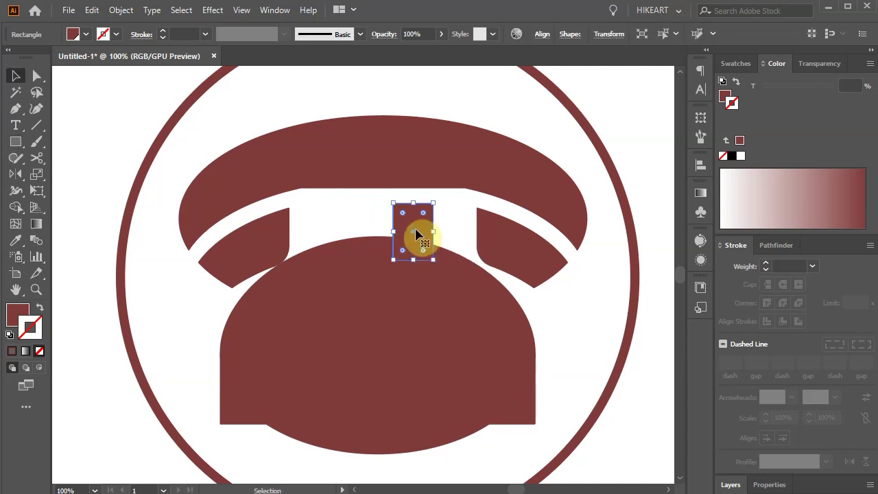
Step: Reflect a copy of the small rectangle across the ellipse's vertical center axis to form a second prong
key(o)
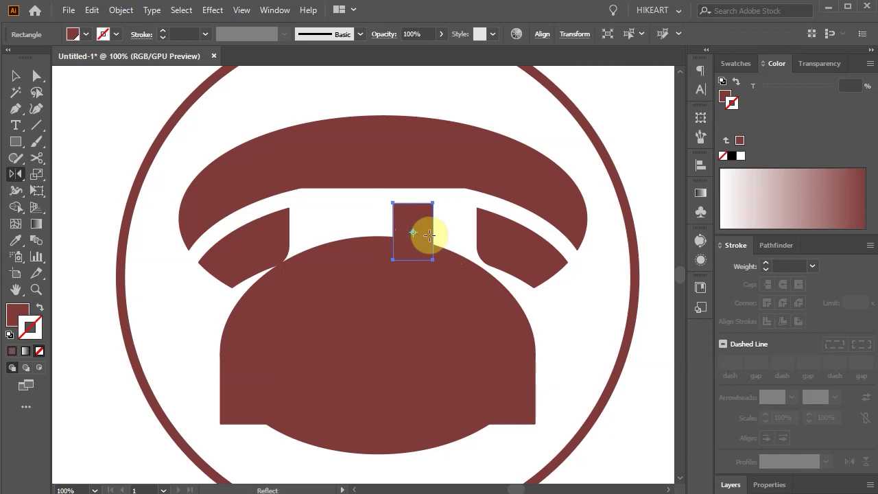
click(377, 236)
drag(416, 222, 364, 215)
key(v)
click(585, 353)
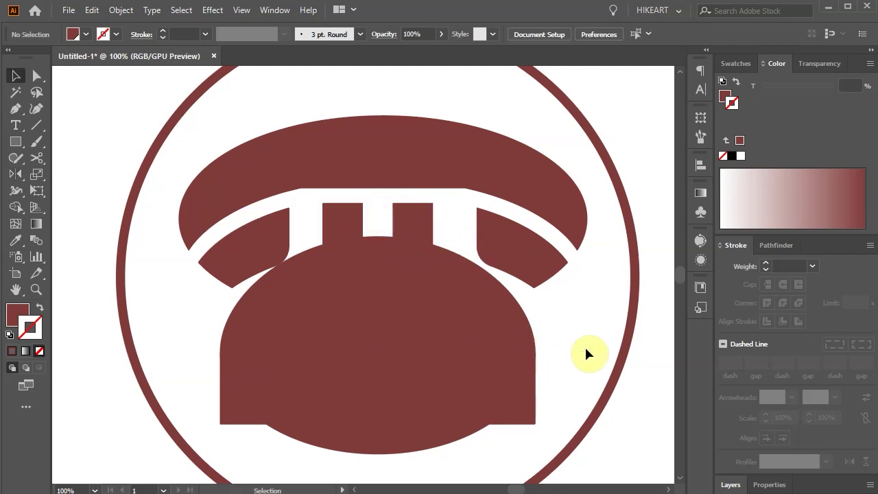
Step: Merge both prongs, the ellipse and the wide rectangle into one base with Shape Builder, leaving out the ellipse part below the rectangle
drag(318, 202, 466, 431)
drag(471, 469, 471, 464)
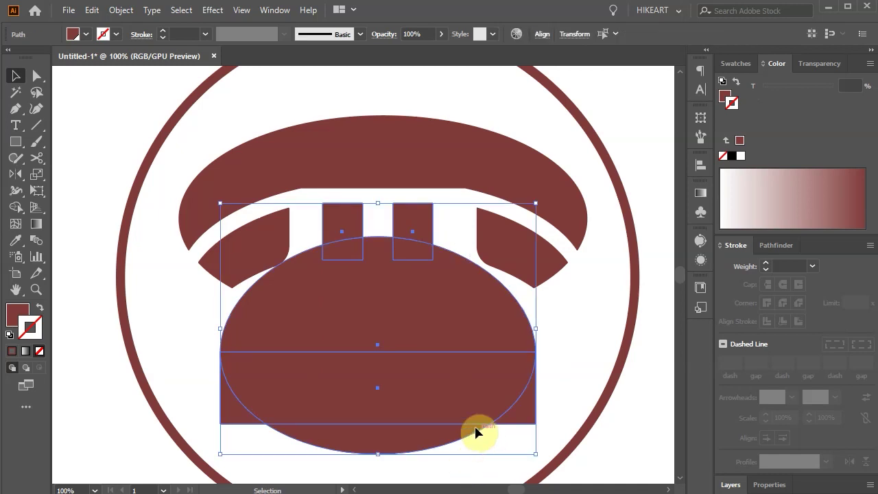
key(shift+m)
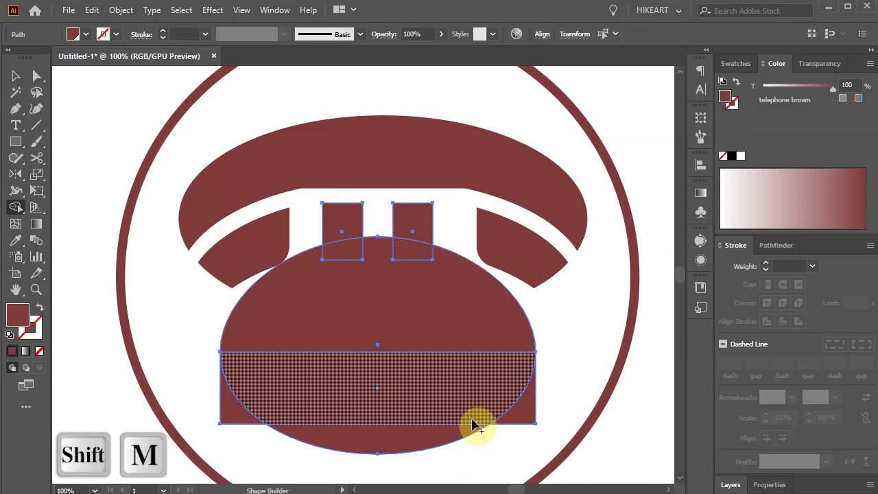
mouse_move(420, 230)
mouse_down()
mouse_move(424, 302)
mouse_move(518, 411)
mouse_up()
mouse_move(339, 222)
mouse_down()
mouse_move(330, 312)
mouse_move(226, 406)
mouse_up()
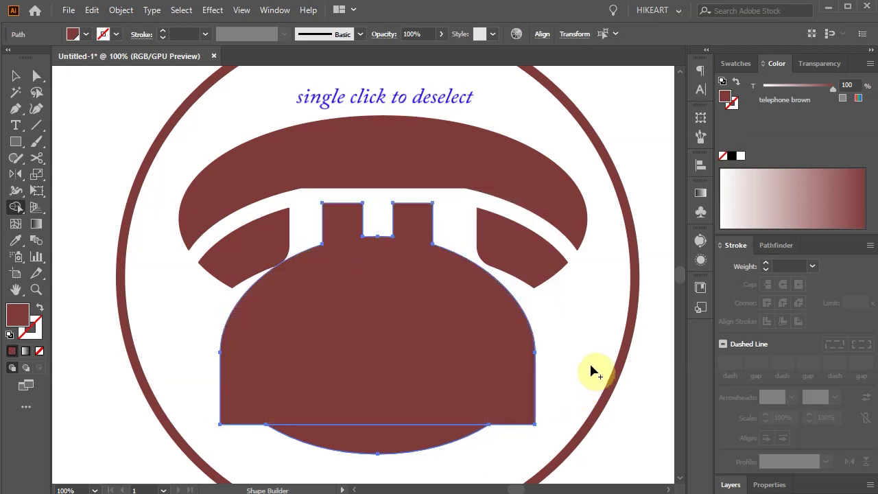
key(v)
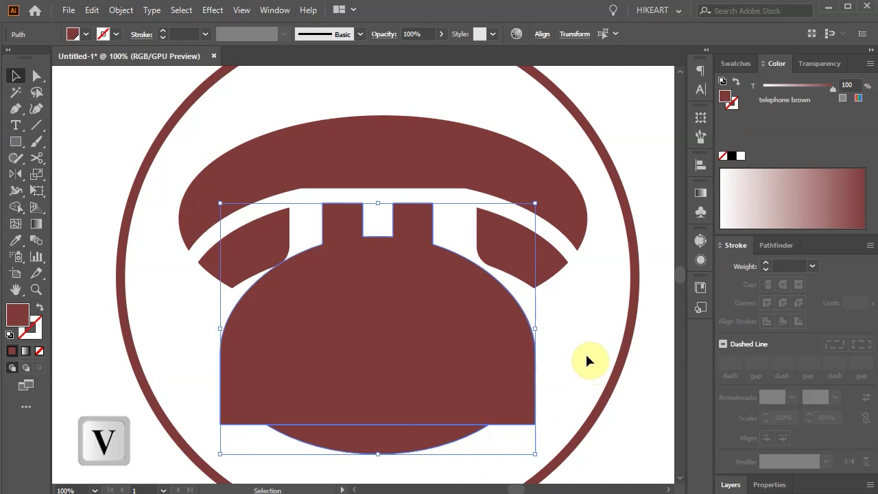
click(586, 352)
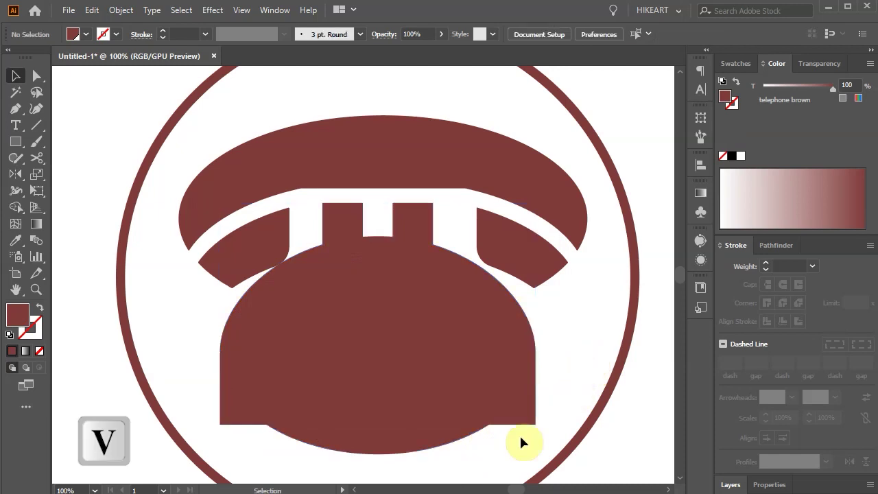
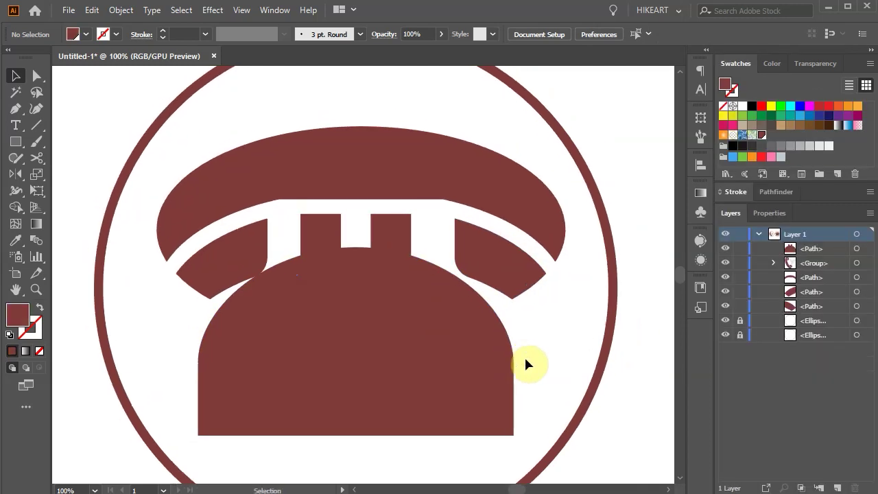
Step: Select the handset arc and its two end pieces and group them
click(270, 190)
shift+click(251, 240)
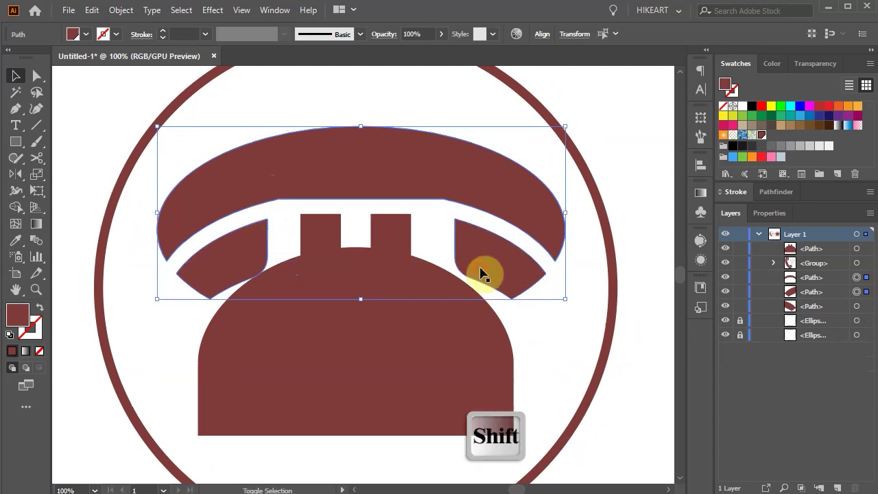
key(a)
key(ctrl+g)
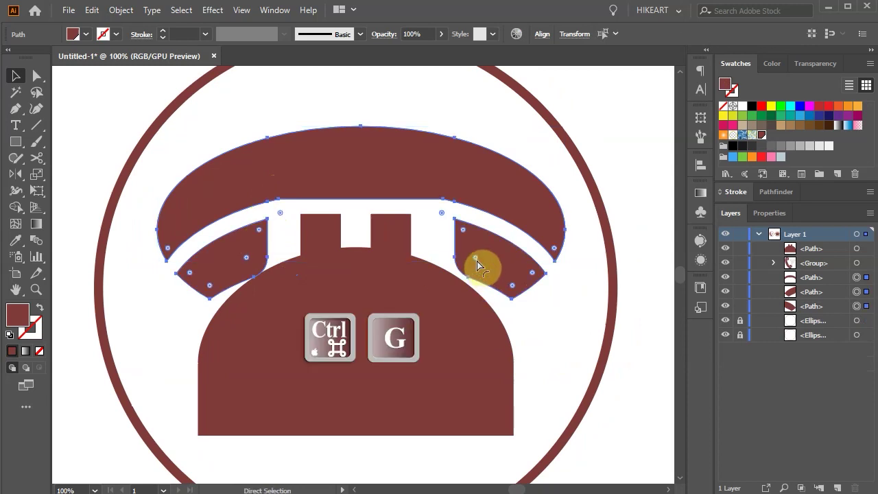
key(v)
Step: Align the horizontal centers of the telephone base and the handset group, using Align to Selection
click(404, 330)
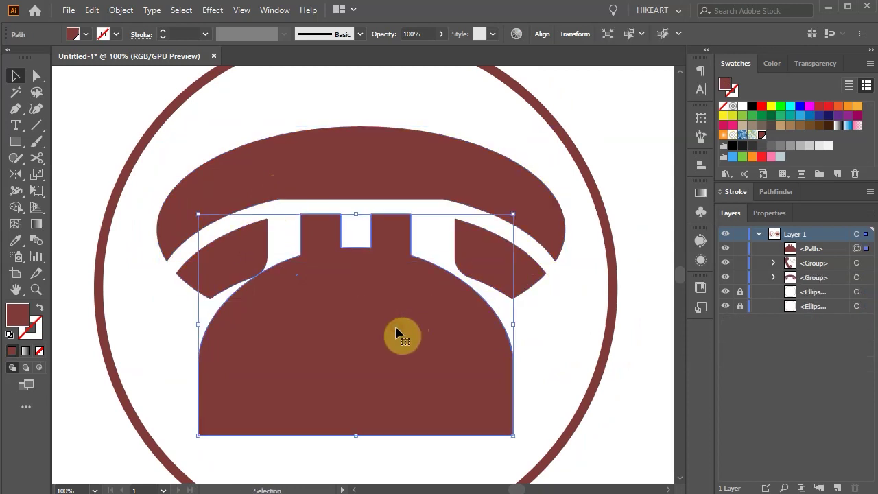
shift+click(453, 371)
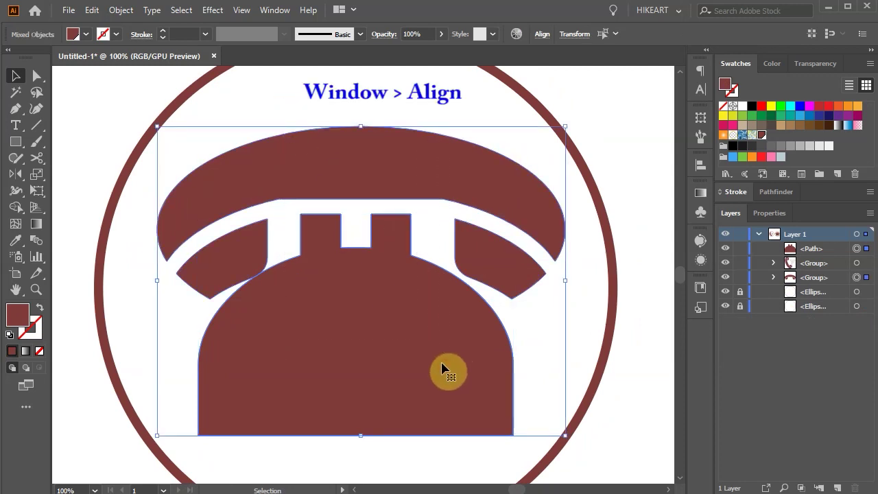
click(701, 167)
click(671, 277)
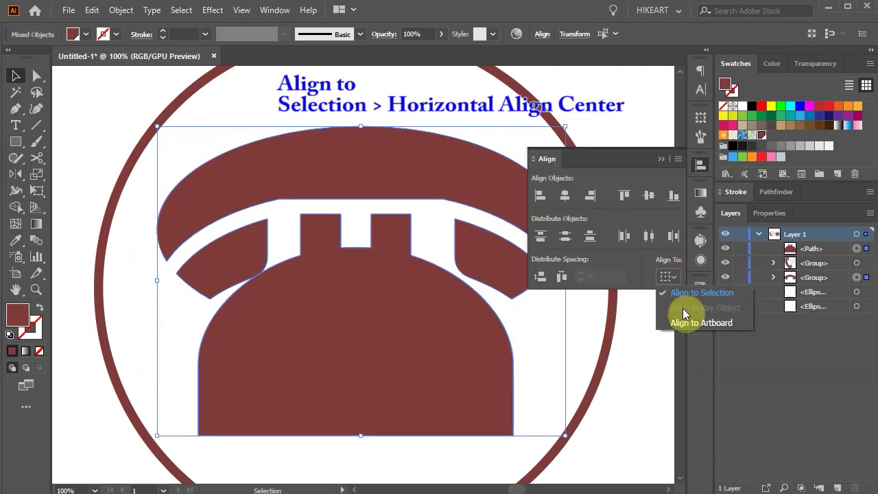
click(700, 292)
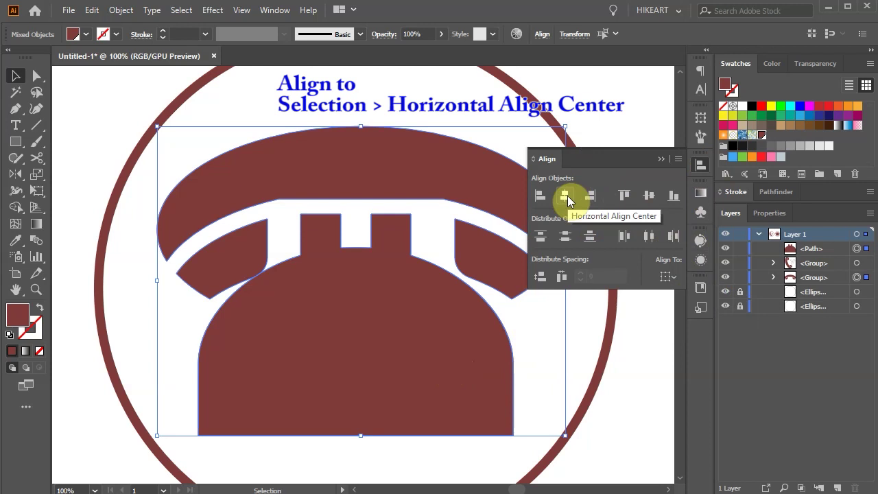
click(566, 198)
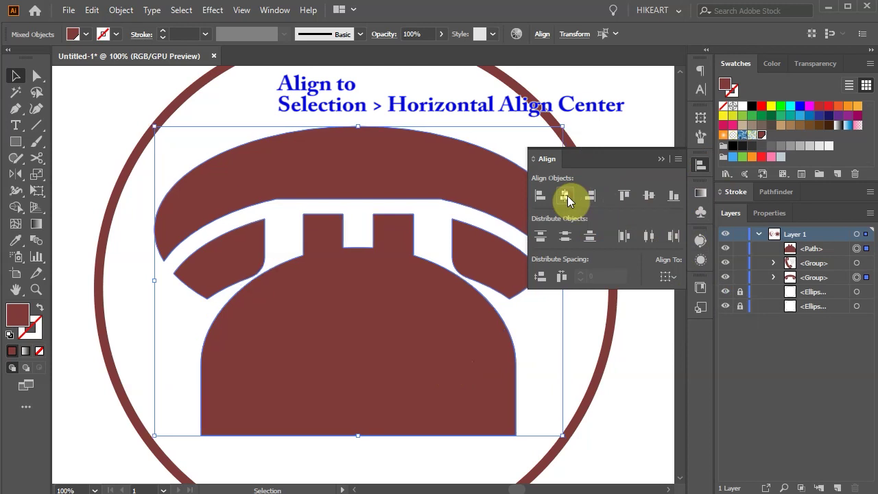
click(660, 160)
key(ctrl+shift+a)
Step: Ungroup the handset and deselect its pieces
click(453, 173)
right_click(452, 169)
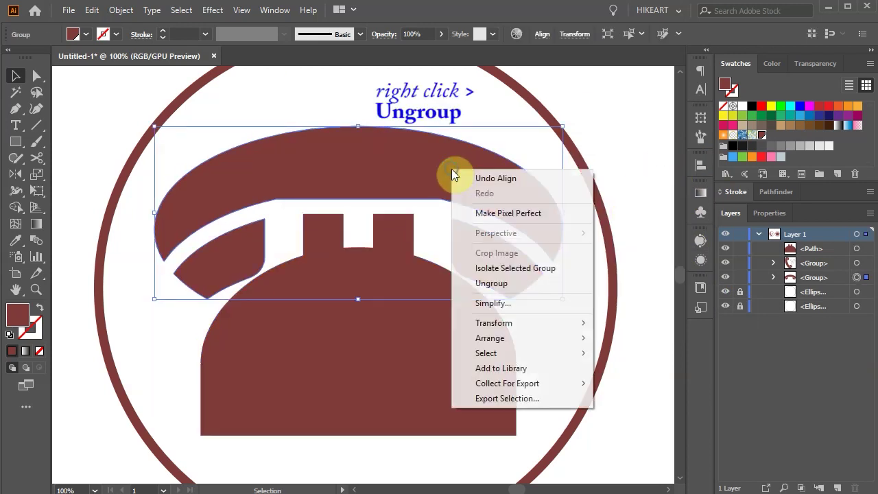
click(490, 284)
click(579, 302)
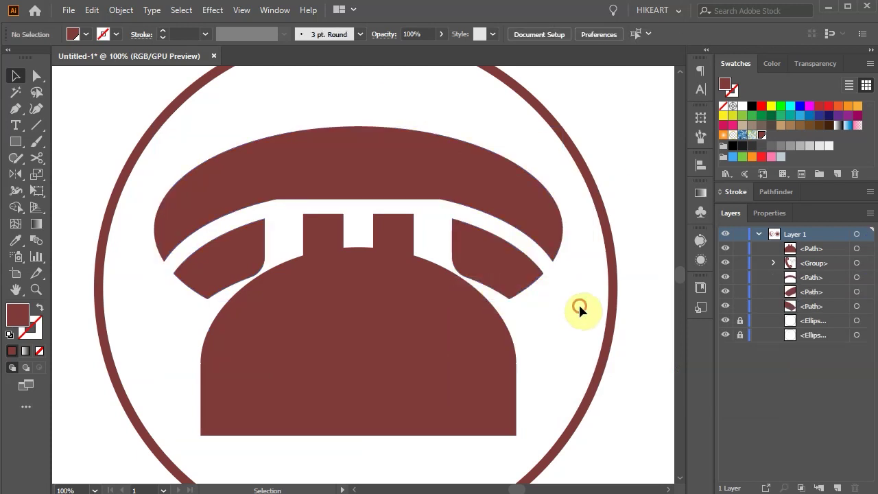
Step: Create offset paths of 16 px around the handset's two end pieces, with preview turned on
click(491, 265)
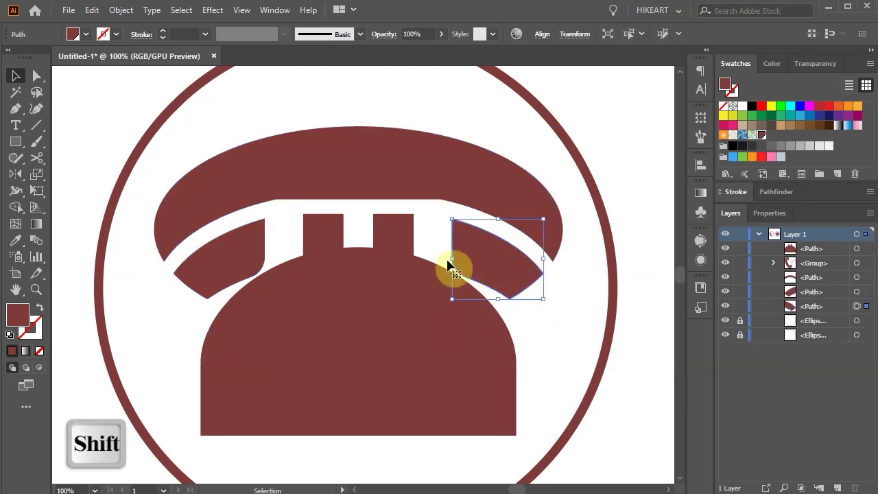
shift+click(223, 272)
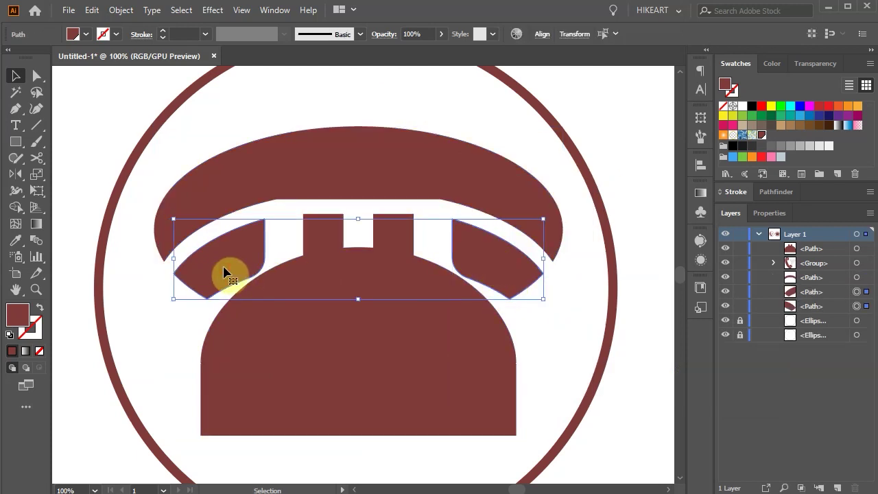
click(116, 10)
mouse_move(164, 334)
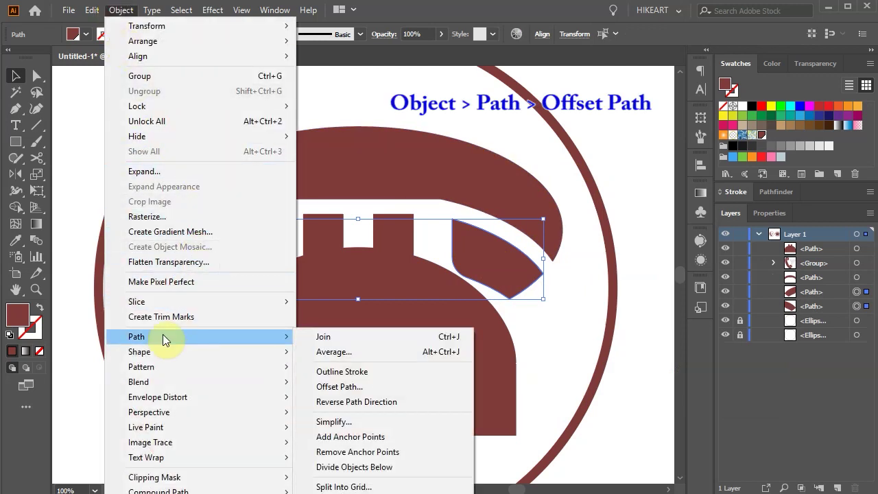
click(365, 385)
click(499, 172)
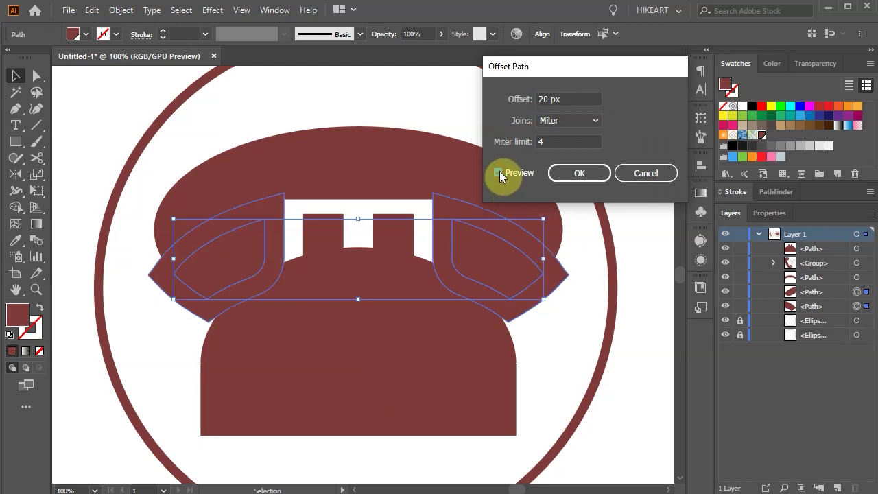
key(Down)
key(Down)
key(Down)
key(Down)
key(Down)
key(Up)
click(604, 172)
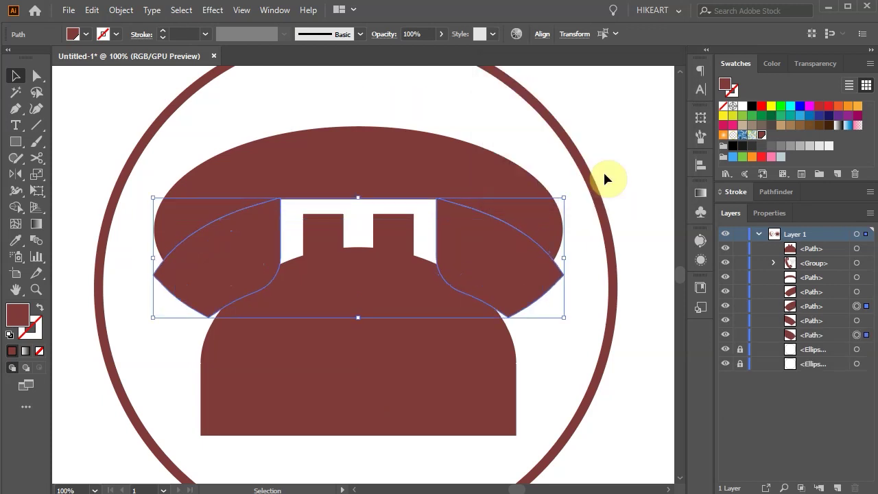
Step: Fill the offset shapes yellow, then use Shape Builder to cut away the areas around both end pieces, leaving gaps beside the base
click(771, 106)
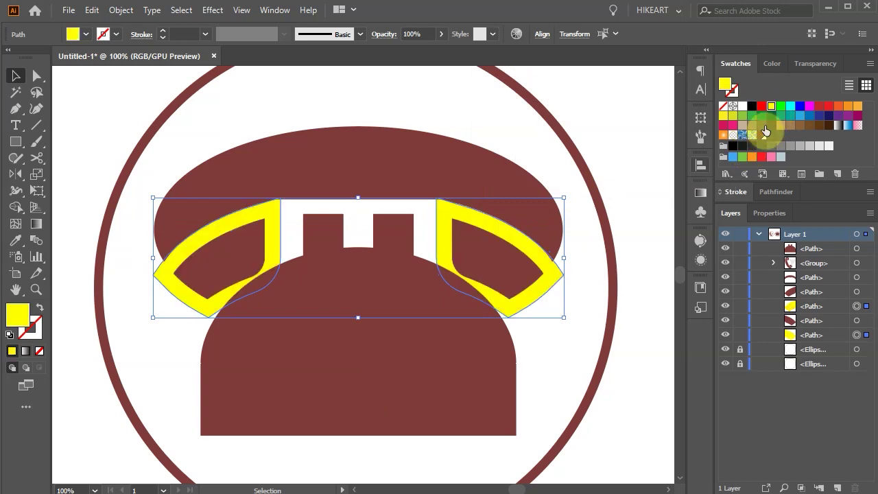
click(638, 323)
drag(566, 281, 161, 353)
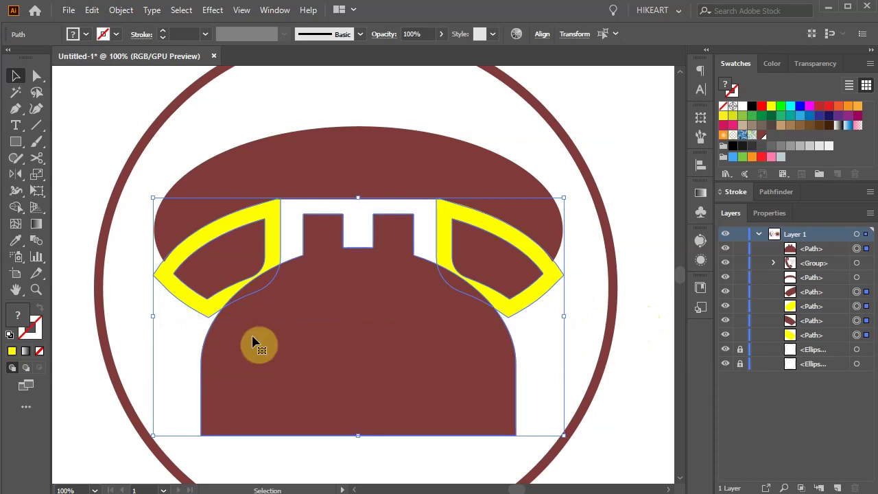
key(shift+m)
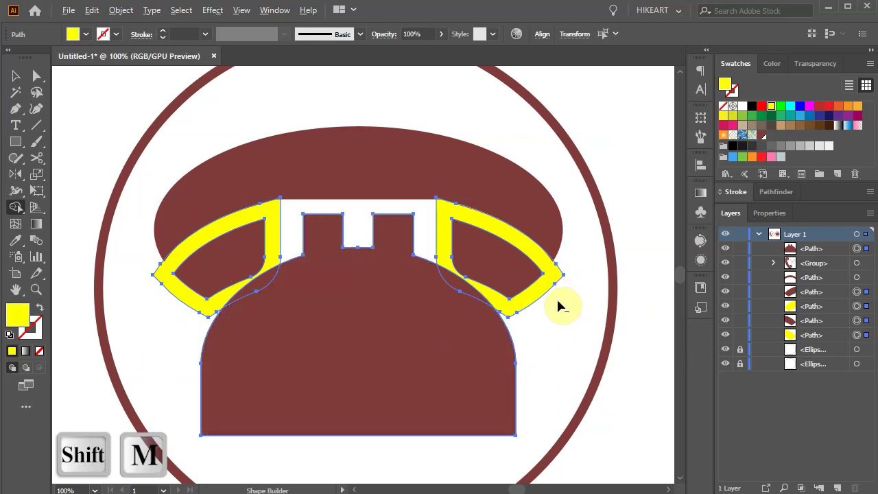
alt+click(466, 295)
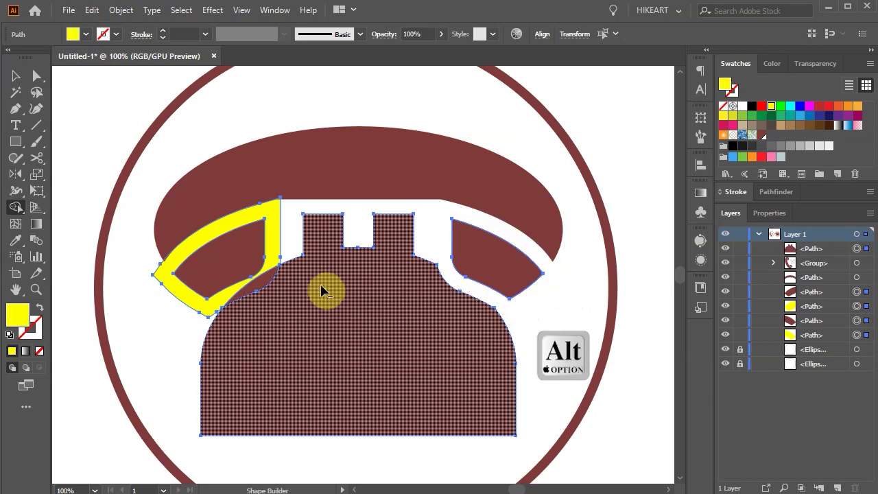
alt+click(266, 282)
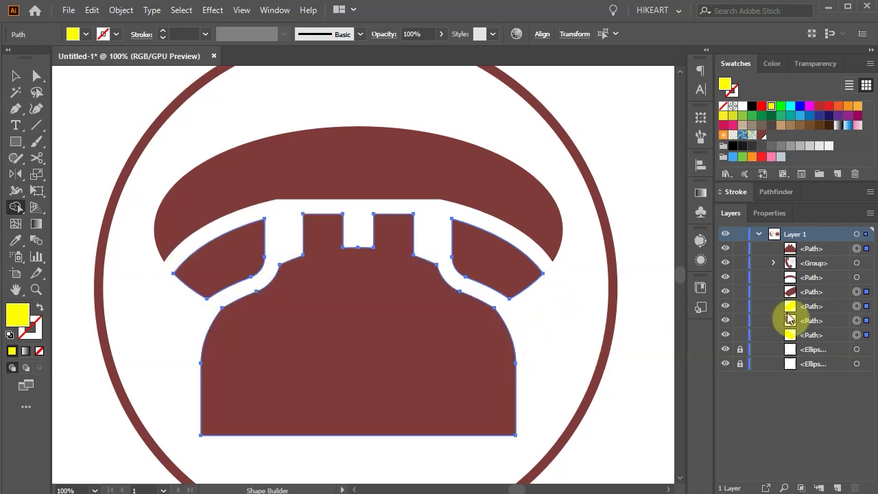
key(v)
click(657, 337)
Step: Delete the two yellow offset shapes hidden beneath the handset's end pieces
drag(501, 274, 556, 297)
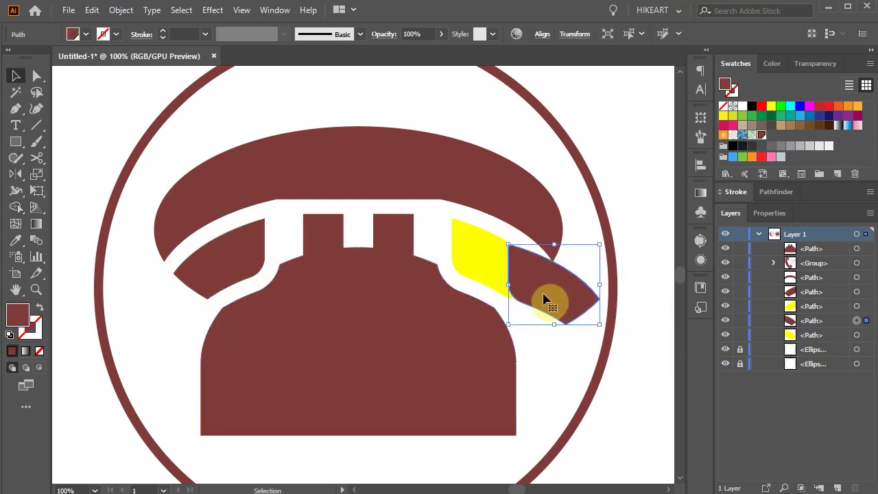
key(ctrl+z)
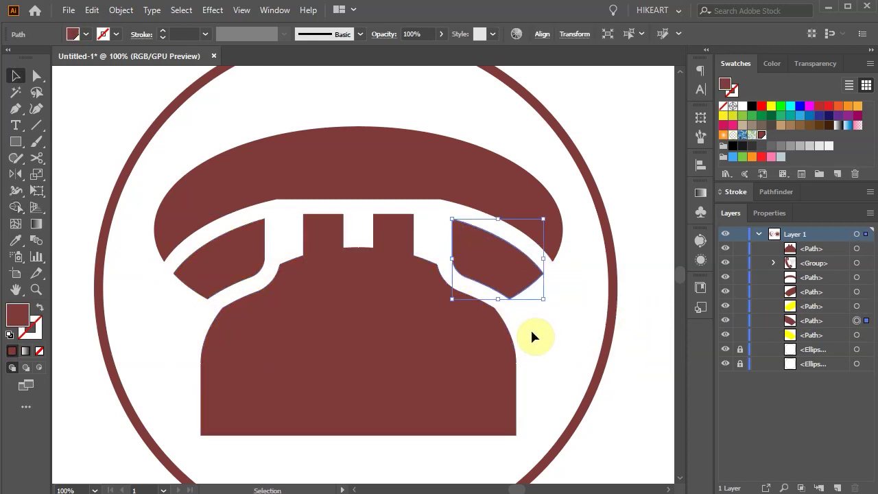
click(857, 336)
shift+click(859, 307)
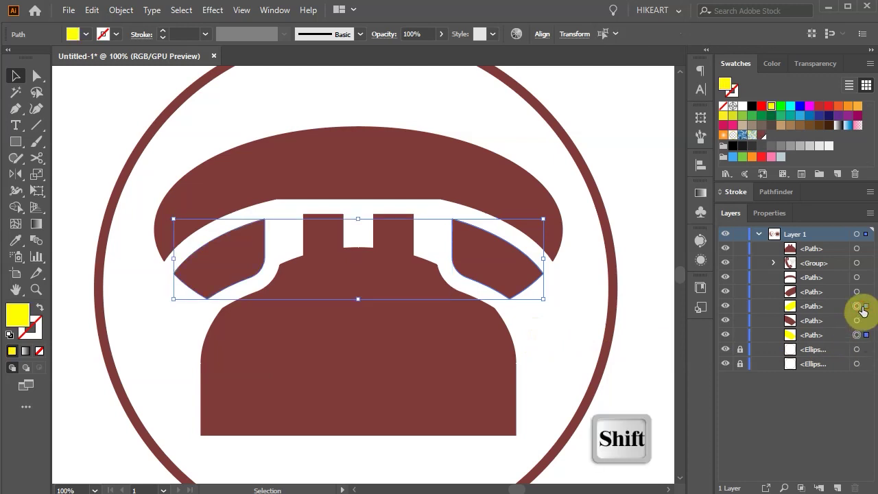
key(Delete)
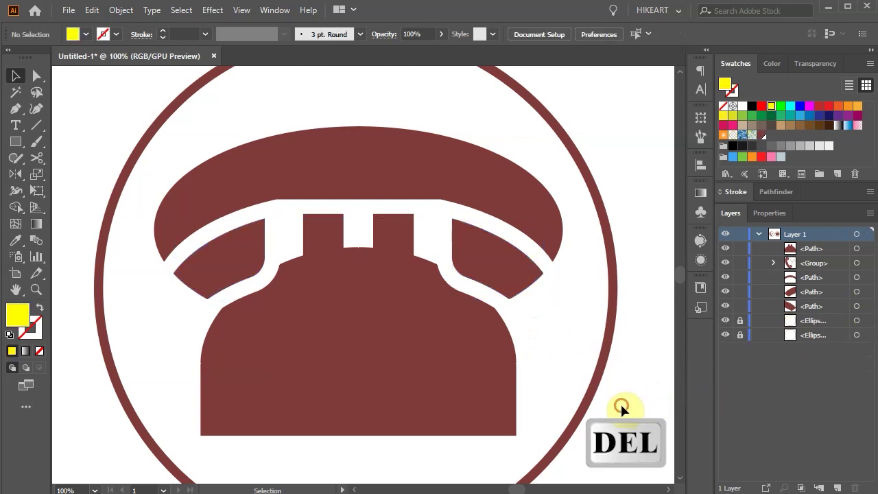
drag(514, 278, 568, 307)
key(ctrl+z)
click(594, 403)
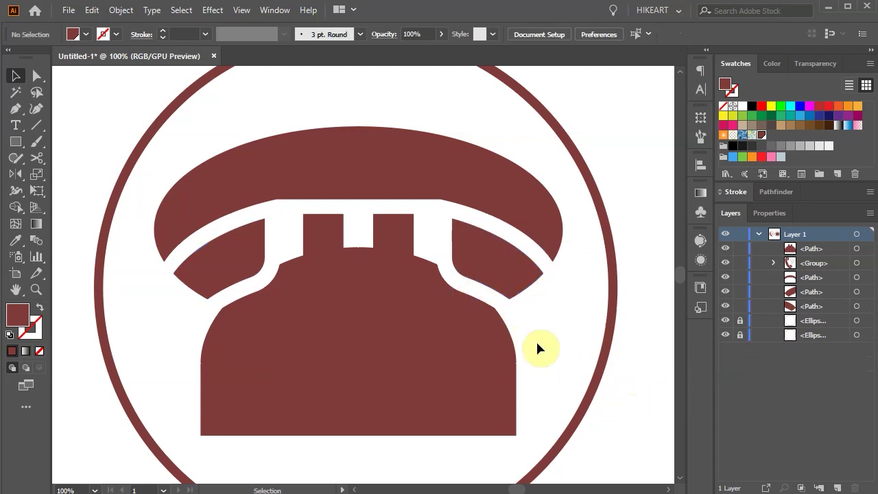
Step: Round the telephone base's two outer shoulder corners together to a radius of about 77 px
scroll(436, 338, up, 1)
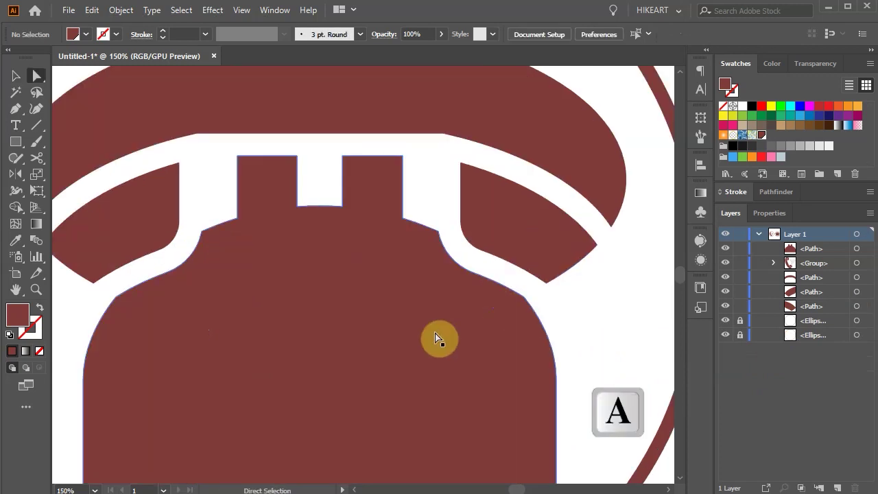
click(114, 296)
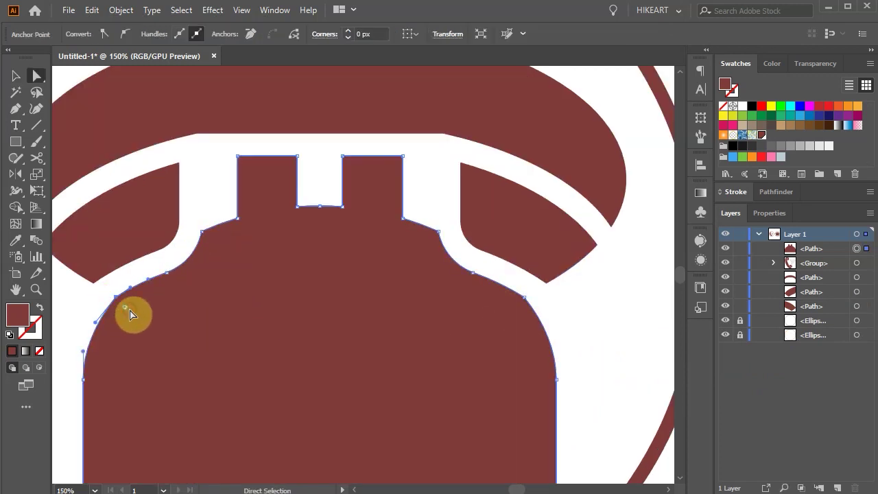
shift+click(536, 322)
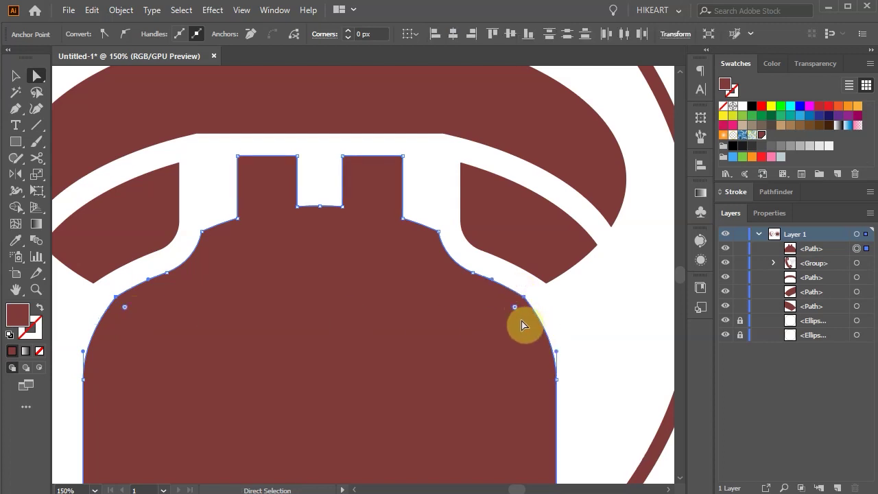
drag(507, 324, 364, 406)
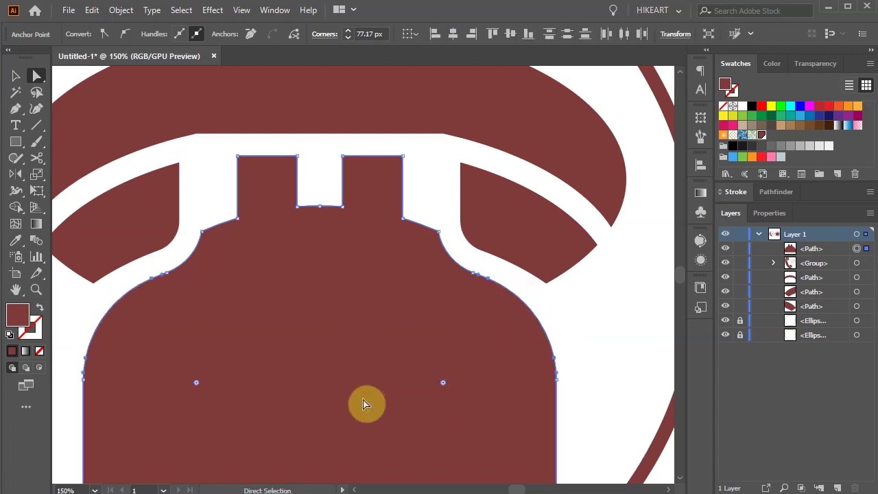
click(626, 336)
Step: Draw a white circle without a stroke from its center in the middle of the telephone base as the dial
key(ctrl+minus)
key(ctrl+minus)
key(l)
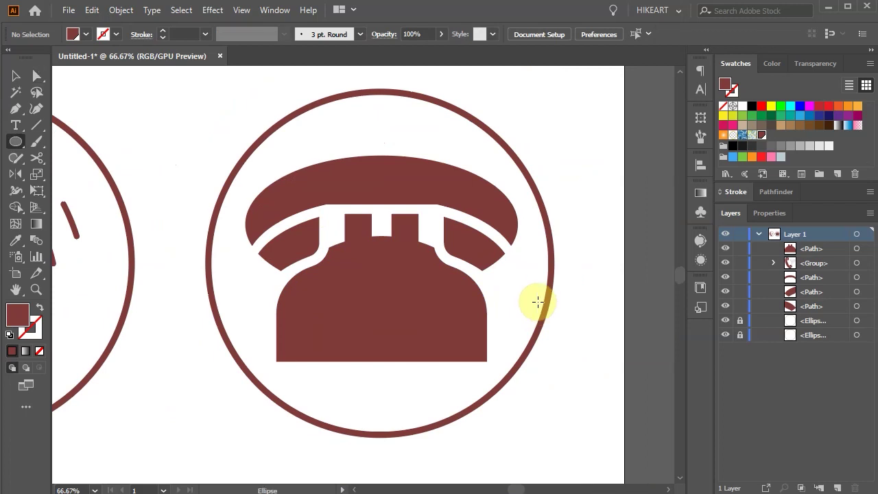
click(743, 107)
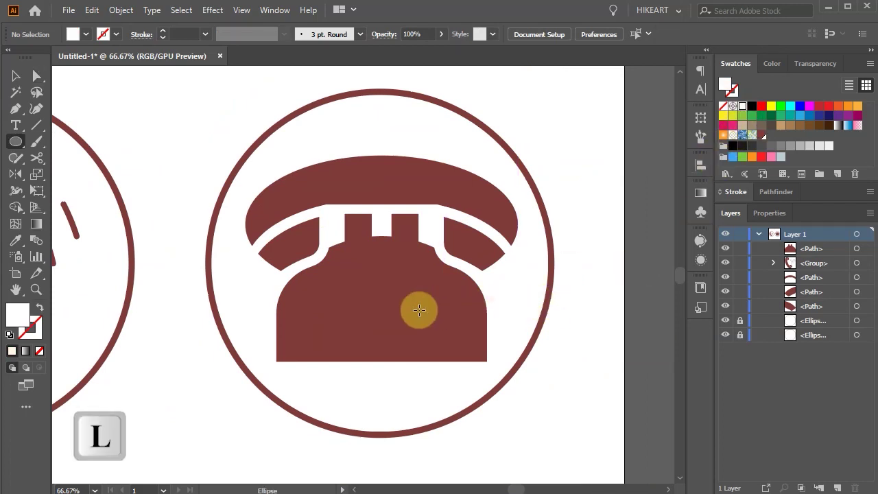
drag(381, 307, 417, 342)
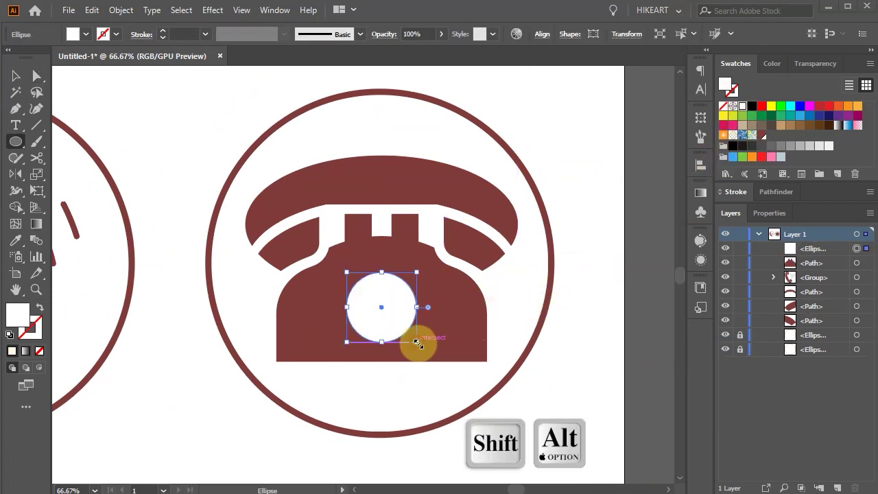
Step: Group the handset, end pieces, base and white dial of the desk telephone, leaving the surrounding circle out
key(v)
click(562, 412)
drag(255, 146, 497, 356)
drag(527, 400, 526, 389)
key(ctrl+g)
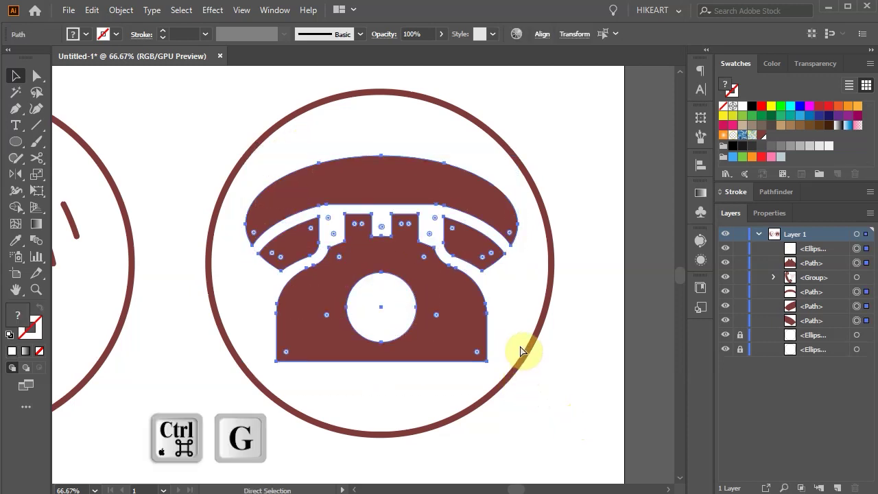
scroll(520, 334, down, 2)
click(514, 378)
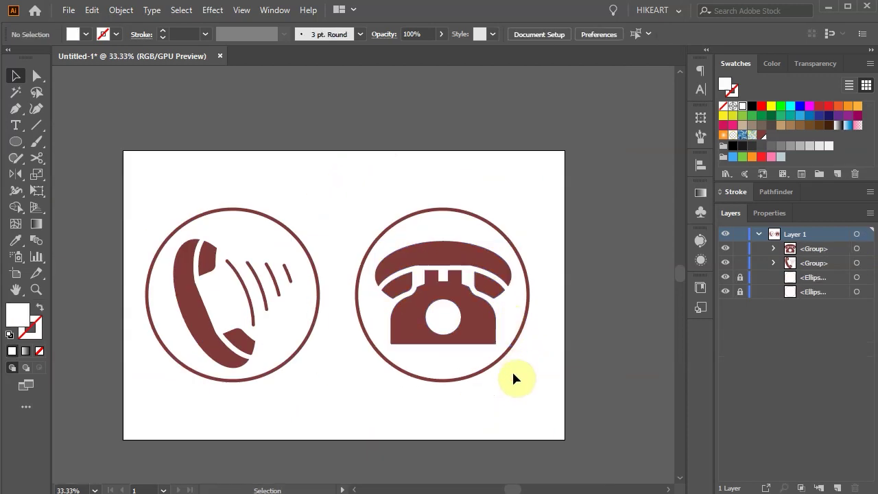
Step: Unlock both outer circles and center the desk telephone vertically and horizontally within its circle, using Align to Selection
click(740, 277)
click(740, 292)
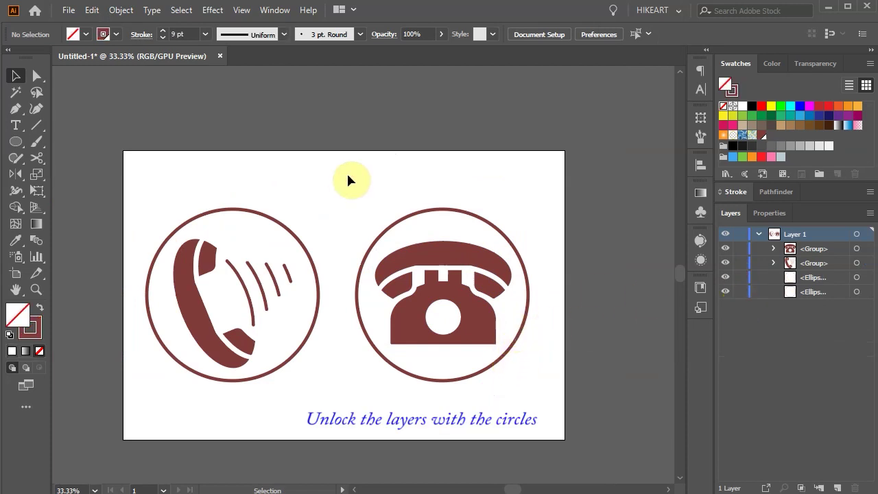
drag(417, 348, 578, 402)
click(701, 164)
click(650, 196)
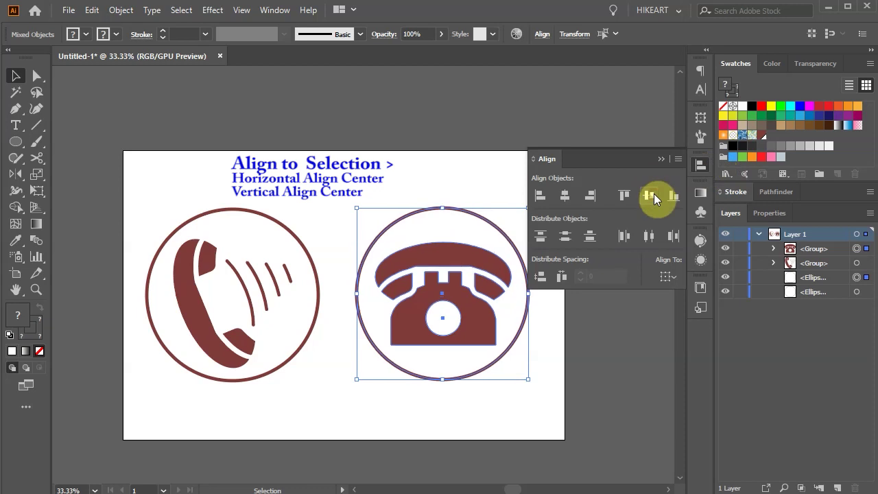
click(567, 197)
click(620, 366)
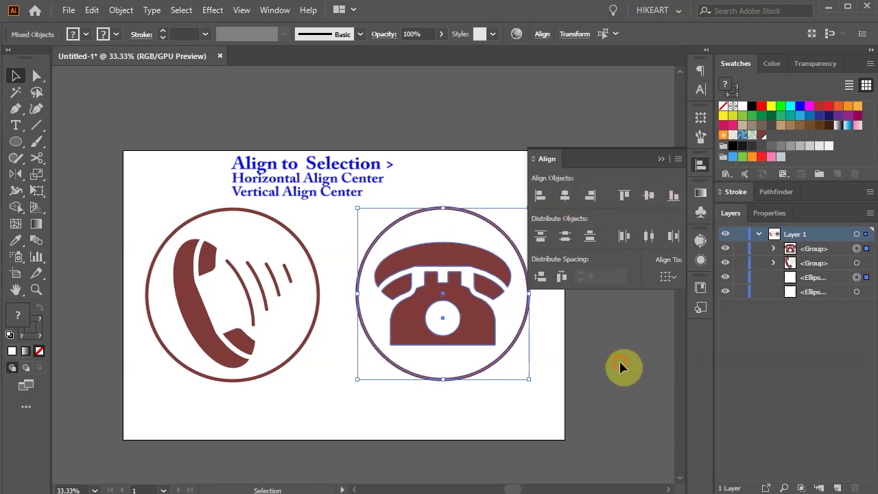
click(666, 159)
Step: Group the desk telephone with its circle, and group the tilted handset and signal lines with theirs
drag(378, 255, 556, 416)
key(ctrl+g)
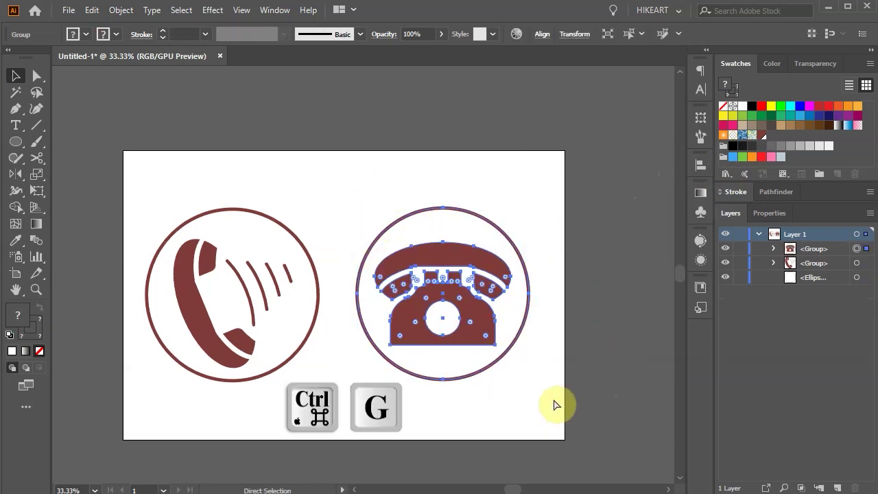
drag(154, 251, 336, 391)
key(ctrl+g)
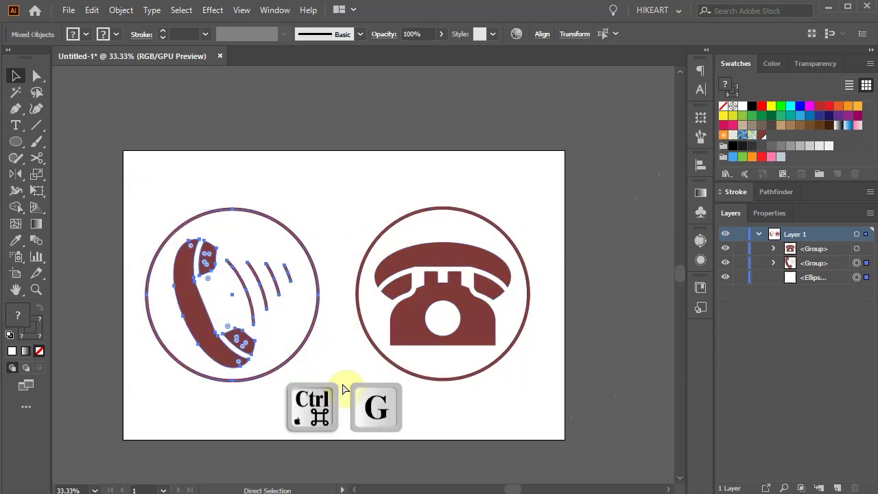
Step: Align the vertical centers of the two round icons and move the tilted handset icon slightly closer to the desk telephone
drag(127, 172, 558, 412)
click(701, 167)
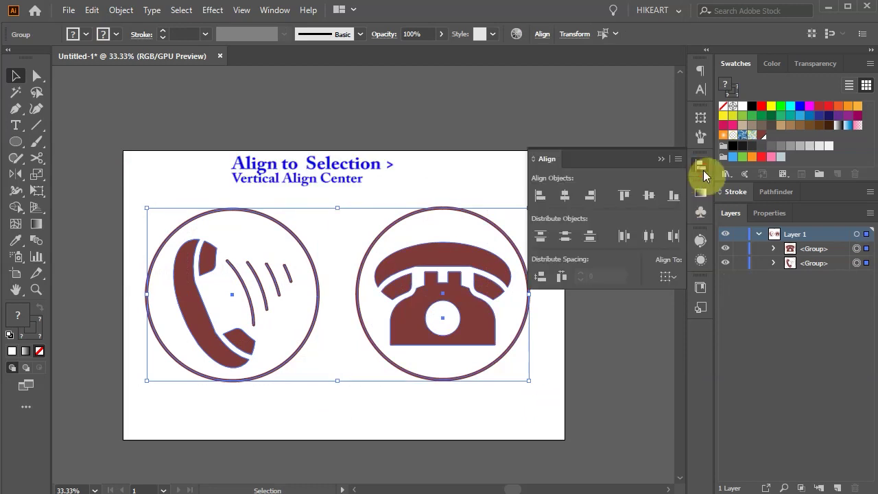
click(648, 195)
drag(250, 294, 259, 295)
Step: Group both round icons and center the group horizontally and vertically on the page, using Align to Artboard
drag(124, 196, 550, 413)
key(ctrl+g)
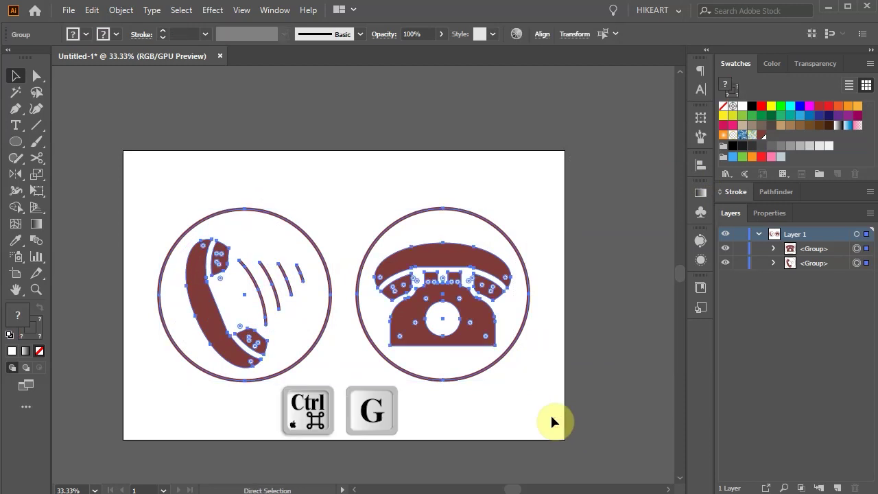
click(701, 165)
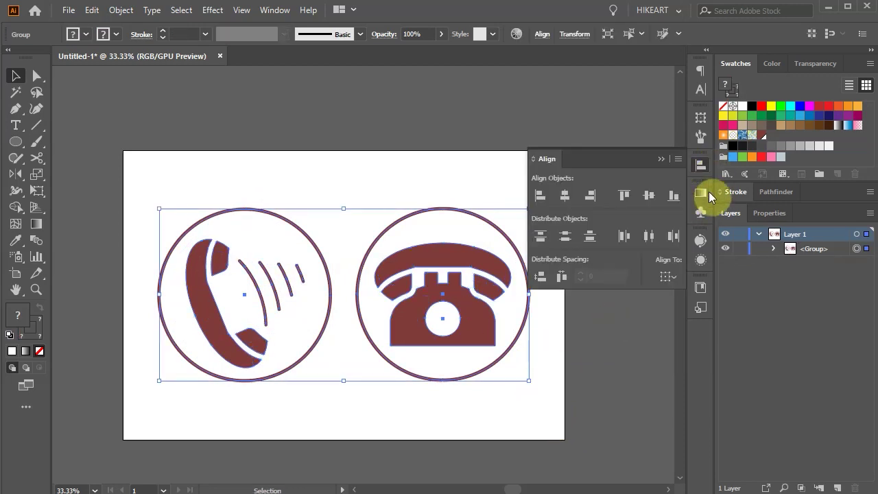
click(666, 276)
click(682, 320)
click(564, 196)
click(649, 195)
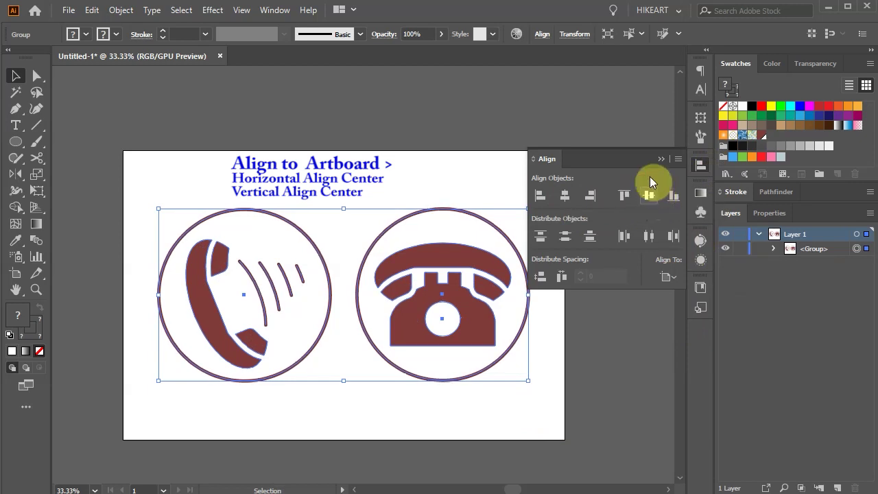